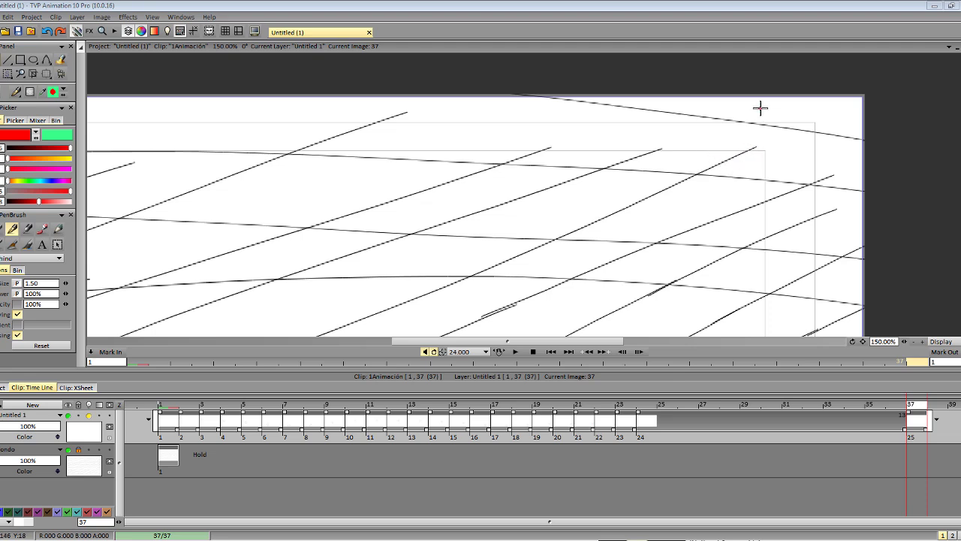
- Draw the falling ball as small red circles on frames 37 to 40, descending from the canvas's upper-right corner
mouse_move(760, 109)
left_mouse_down()
mouse_move(752, 135)
mouse_move(767, 137)
mouse_move(742, 145)
mouse_move(763, 133)
mouse_move(748, 157)
left_mouse_up()
key("Right")
key("ctrl+z")
key("ctrl+z")
key("Right")
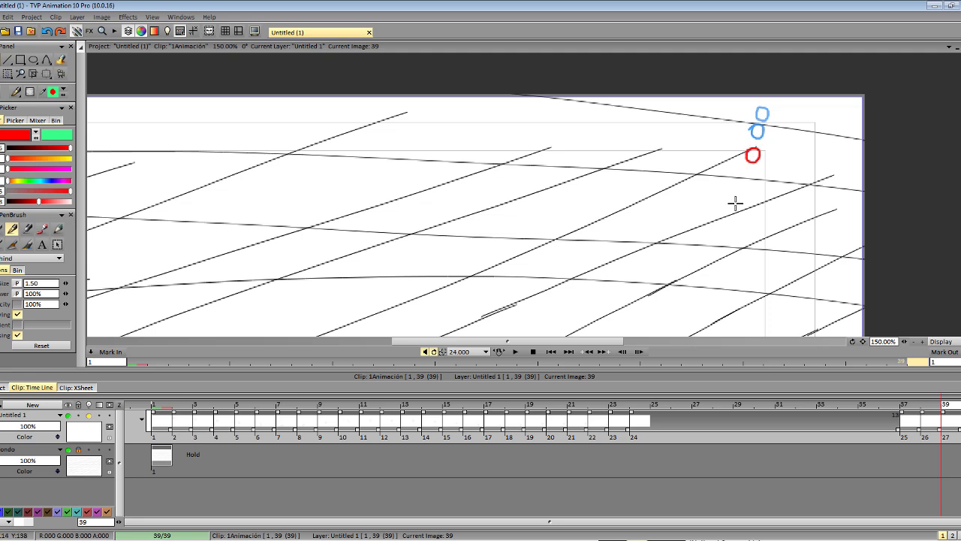
key("Right")
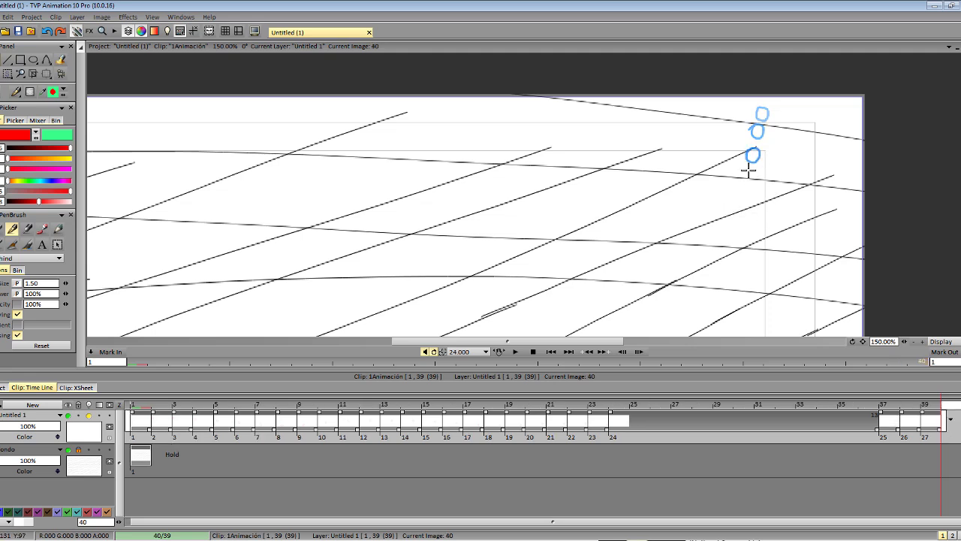
mouse_move(749, 170)
left_mouse_down()
mouse_move(747, 182)
mouse_move(751, 172)
left_mouse_up()
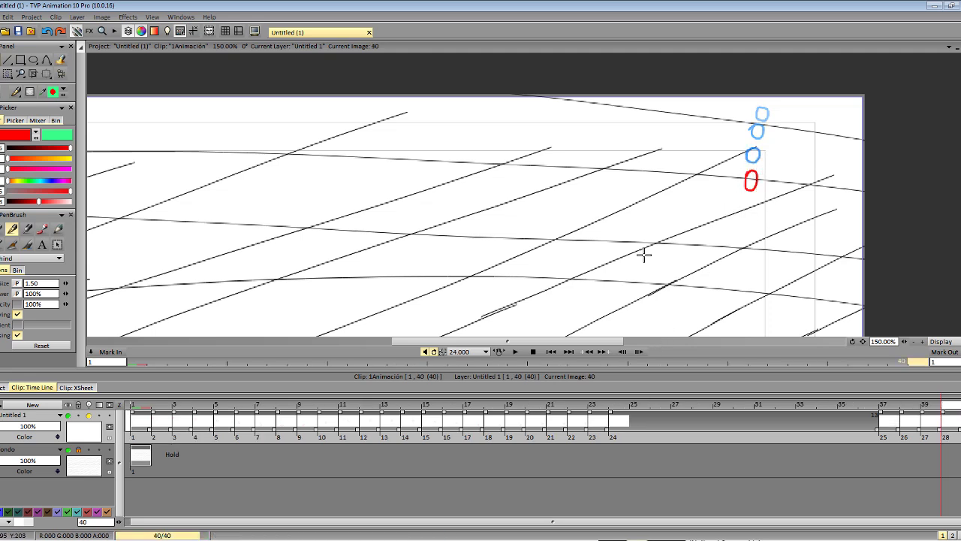
- Draw a narrow, stretched ball just below the previous circle on frame 41, redoing the outline until its shape fits
key("Right")
mouse_move(747, 208)
left_mouse_down()
mouse_move(748, 185)
mouse_move(745, 202)
left_mouse_up()
key("ctrl+z")
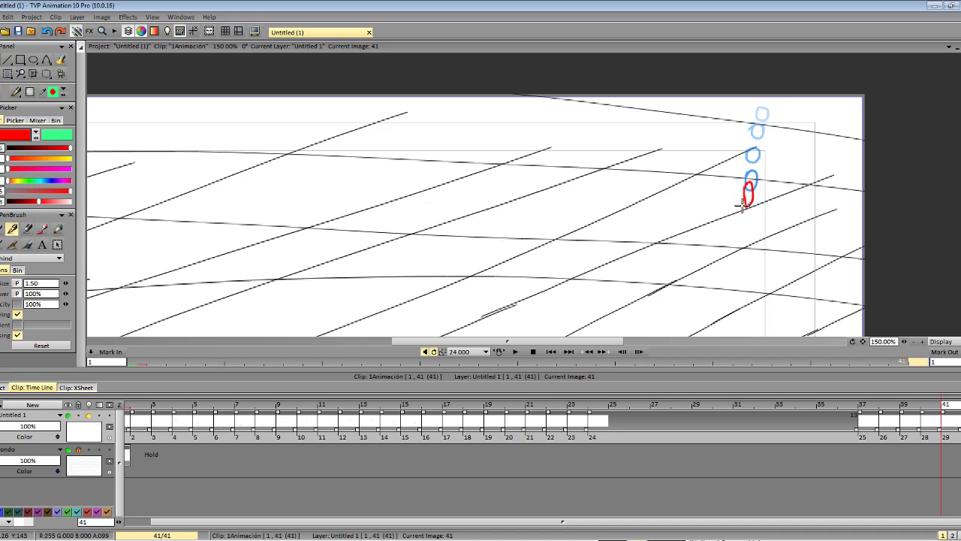
key("ctrl+z")
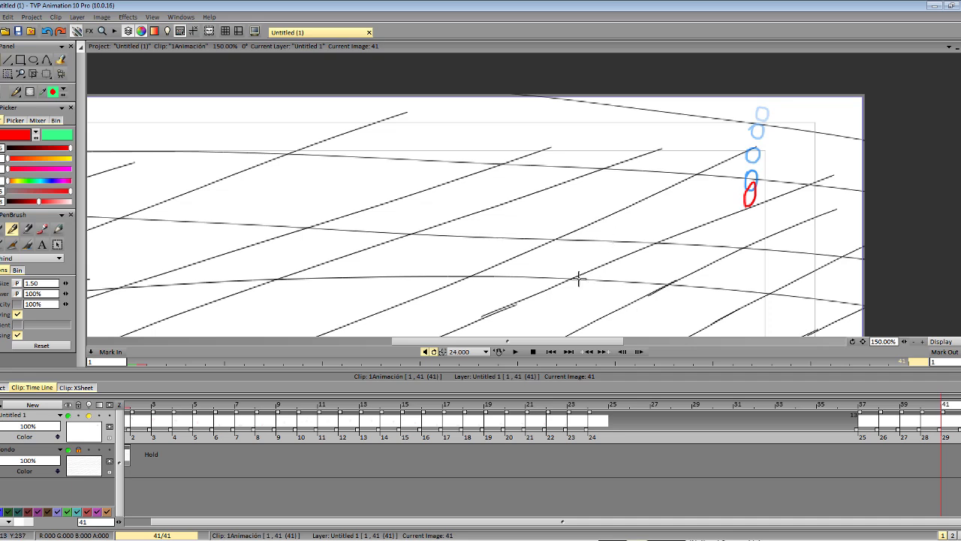
key("ctrl+z")
mouse_move(746, 207)
left_mouse_down()
mouse_move(752, 179)
mouse_move(761, 201)
mouse_move(744, 196)
left_mouse_up()
key("ctrl+z")
- Draw the squashed ball at its landing point on frame 42 and a tilted oval springing up to the left on frame 43
key("Right")
key("ctrl+z")
key("Right")
key("Right")
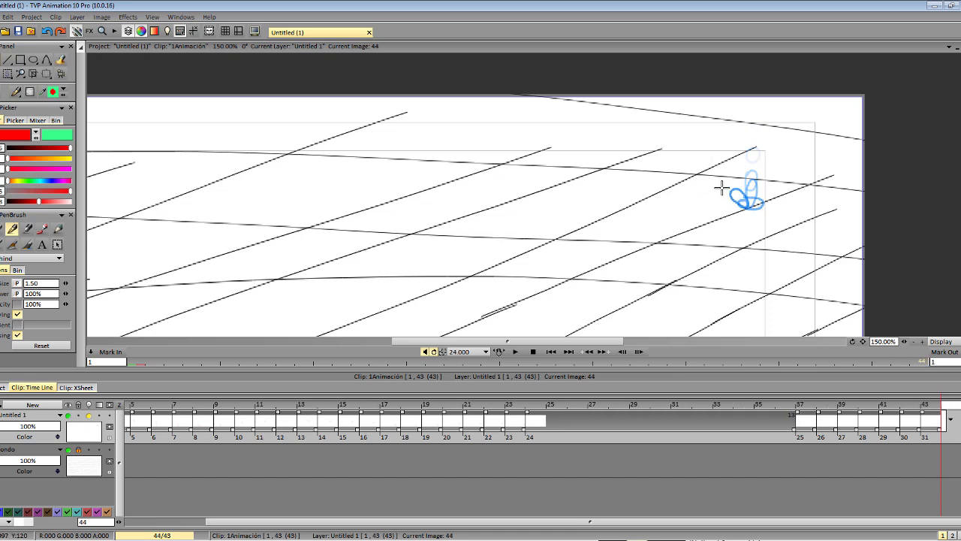
- Draw the ball's rise toward the upper left as circles on frames 44 to 47, redoing the one on frame 44
mouse_move(714, 187)
left_mouse_down()
mouse_move(726, 180)
mouse_move(719, 173)
left_mouse_up()
key("ctrl+z")
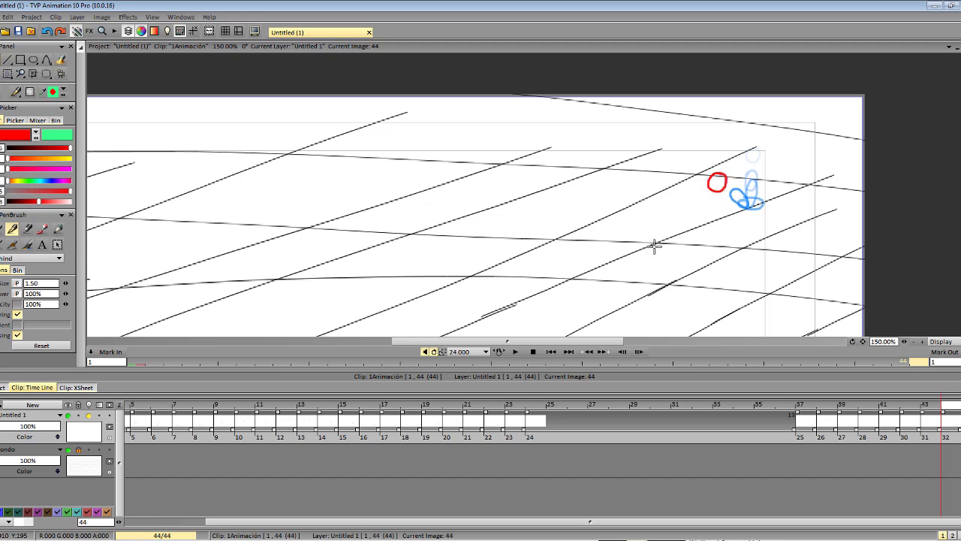
key("Right")
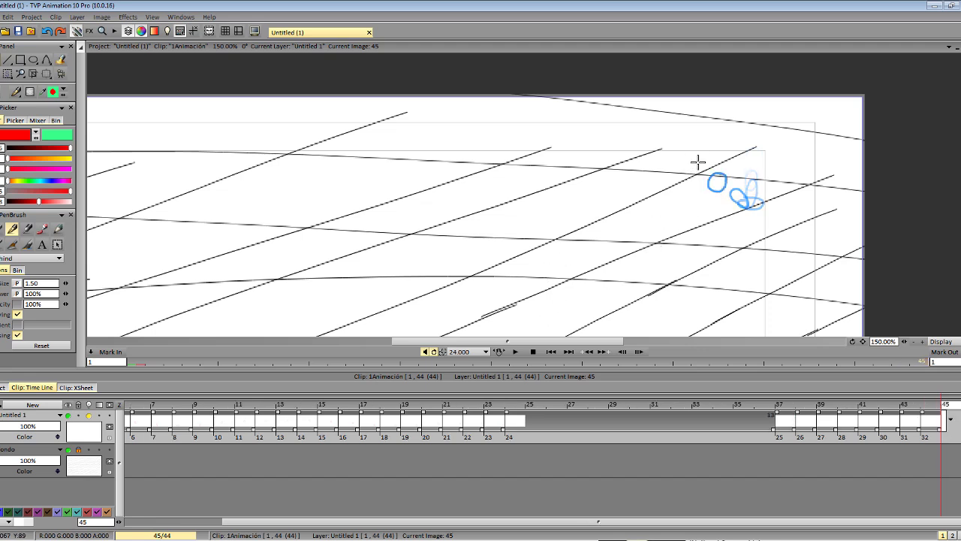
mouse_move(696, 156)
left_mouse_down()
mouse_move(665, 166)
mouse_move(659, 147)
mouse_move(657, 160)
mouse_move(638, 163)
mouse_move(652, 151)
mouse_move(627, 174)
left_mouse_up()
key("Right")
key("Right")
key("Right")
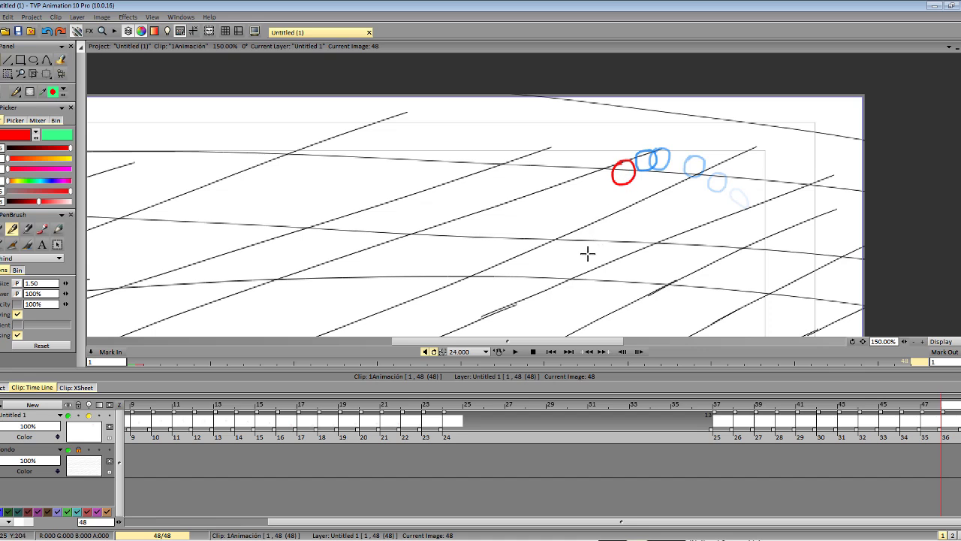
- Redraw the circle on frame 48 closer to the previous one and continue the descending arc through frame 51
key("ctrl+z")
mouse_move(633, 158)
left_mouse_down()
mouse_move(637, 167)
mouse_move(626, 171)
mouse_move(630, 162)
mouse_move(610, 185)
mouse_move(634, 167)
mouse_move(614, 174)
mouse_move(630, 162)
mouse_move(611, 180)
mouse_move(624, 180)
mouse_move(612, 178)
mouse_move(607, 204)
mouse_move(600, 197)
mouse_move(573, 215)
mouse_move(590, 218)
left_mouse_up()
key("Right")
key("ctrl+z")
key("ctrl+z")
key("ctrl+z")
key("Right")
key("Right")
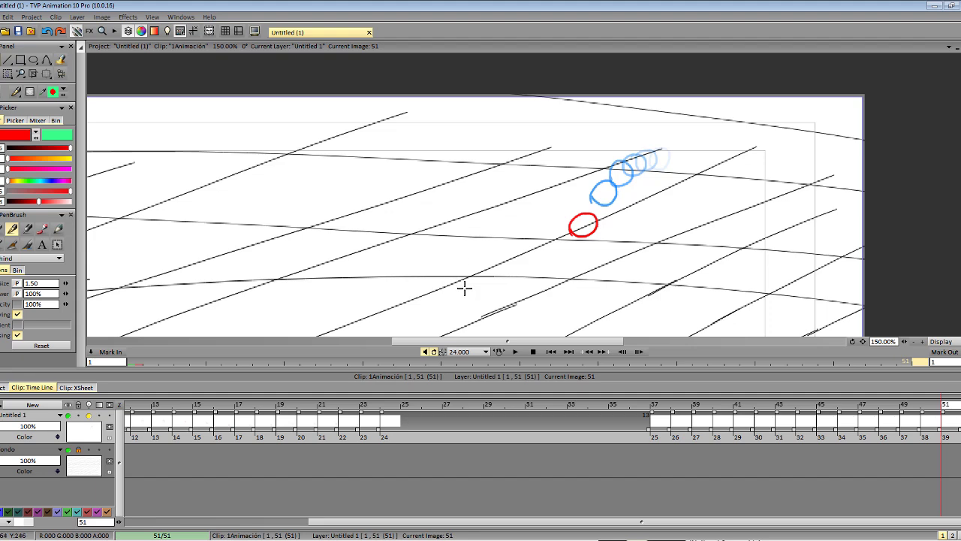
key("Right")
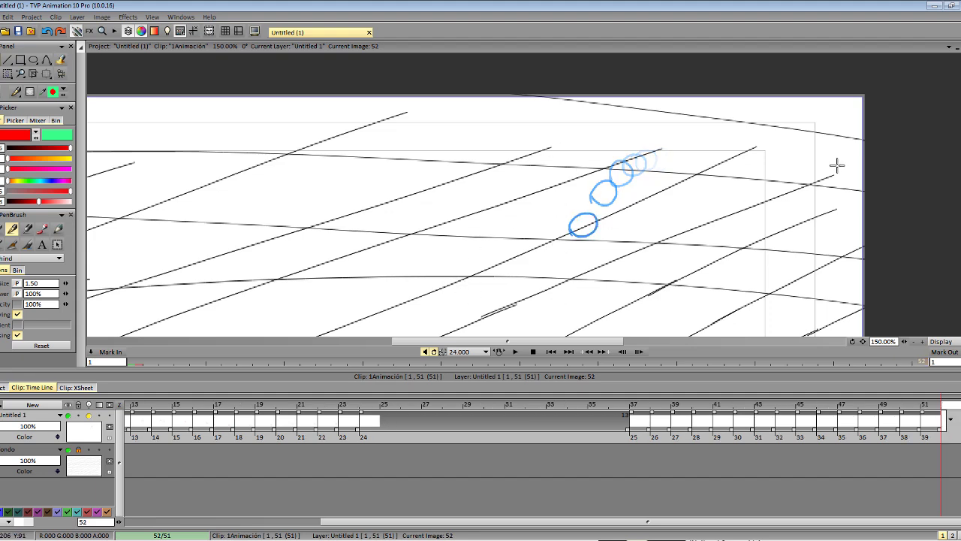
- Draw the second landing: stretched ovals on frames 52 and 53, a squashed ball on frame 54 and a tilted stretched oval on frame 55
scroll(837, 166, "down", 3)
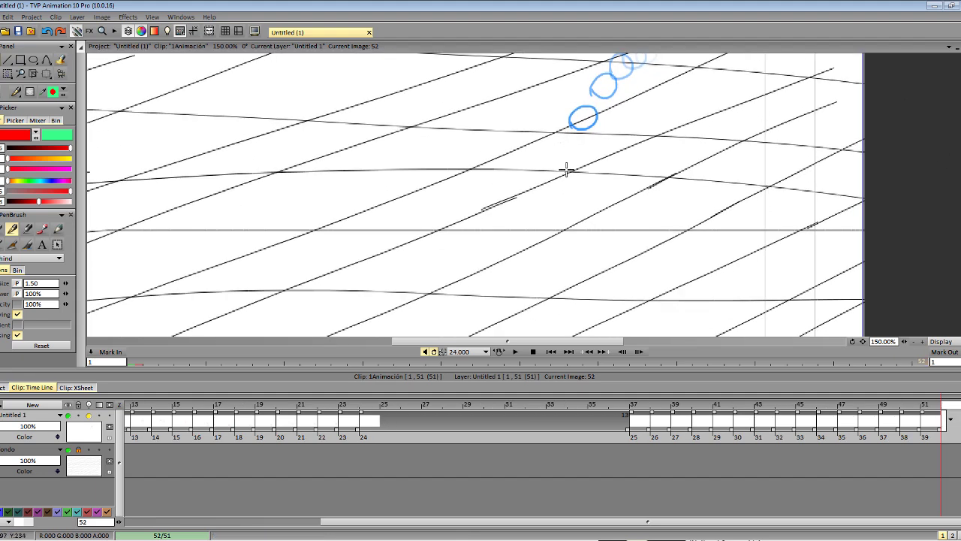
mouse_move(567, 170)
left_mouse_down()
mouse_move(581, 137)
mouse_move(569, 169)
left_mouse_up()
key("Right")
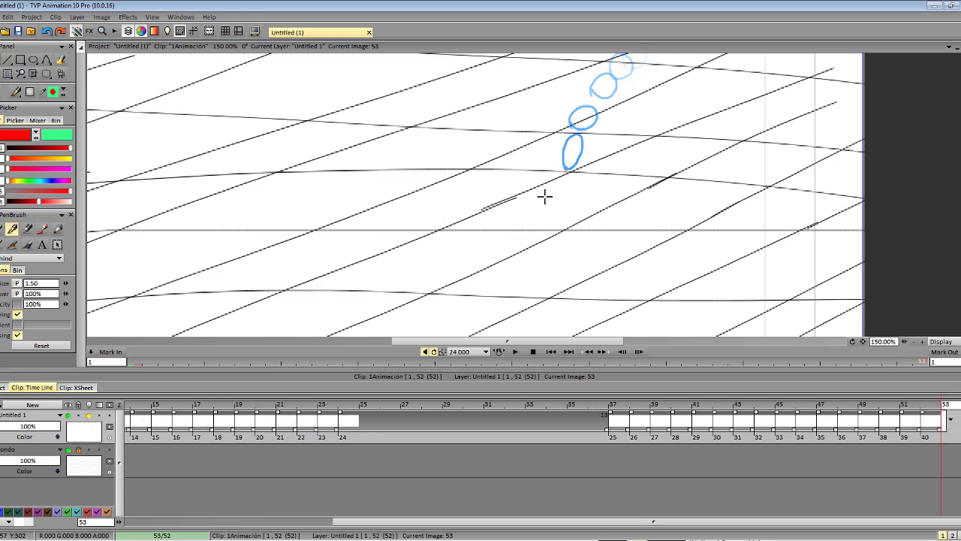
mouse_move(565, 219)
left_mouse_down()
mouse_move(557, 196)
mouse_move(577, 175)
mouse_move(572, 215)
mouse_move(569, 208)
mouse_move(580, 228)
mouse_move(543, 220)
mouse_move(555, 230)
mouse_move(547, 182)
mouse_move(564, 218)
left_mouse_up()
key("Right")
key("Right")
key("Right")
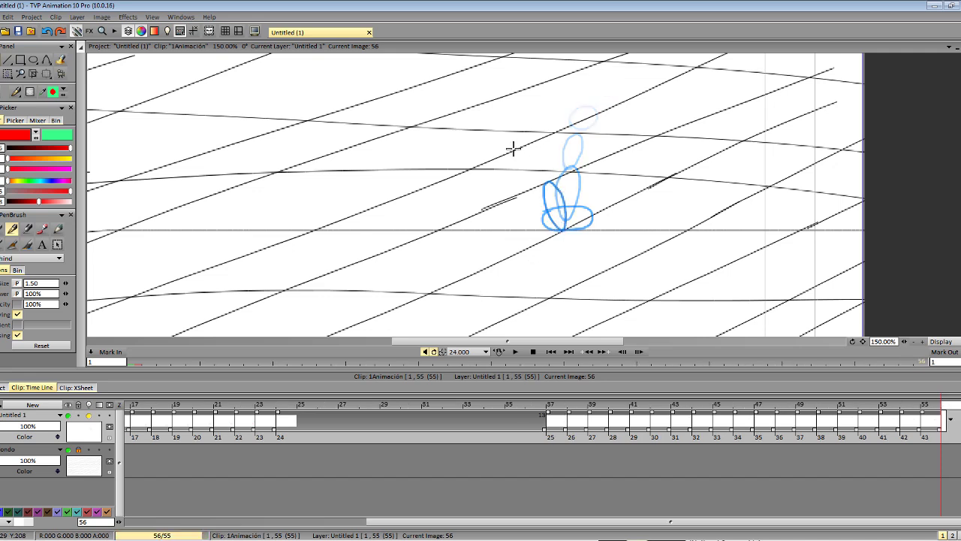
- Draw circles rising toward the upper left on frames 56 and 57 after the second bounce
mouse_move(518, 140)
left_mouse_down()
mouse_move(530, 172)
mouse_move(516, 139)
left_mouse_up()
key("Right")
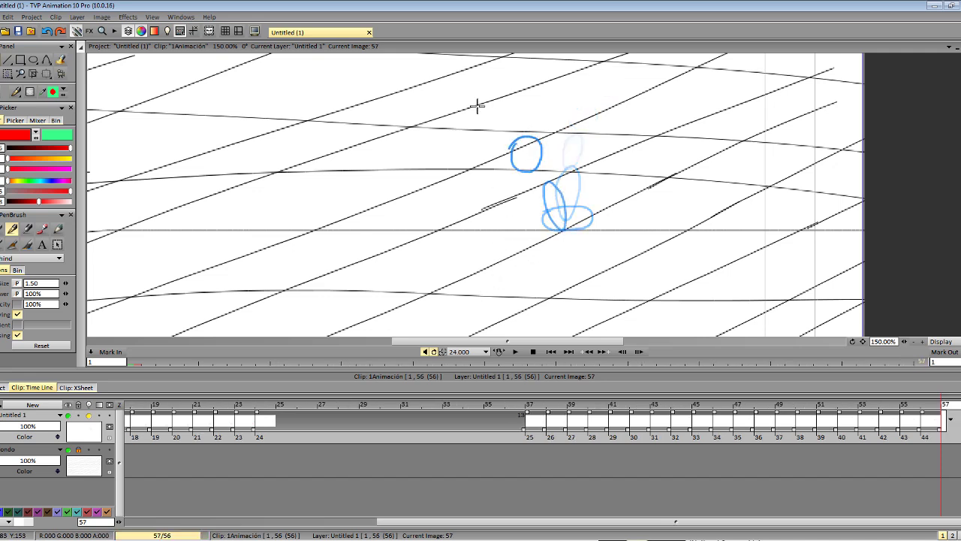
mouse_move(486, 100)
left_mouse_down()
mouse_move(497, 132)
mouse_move(496, 101)
left_mouse_up()
key("Right")
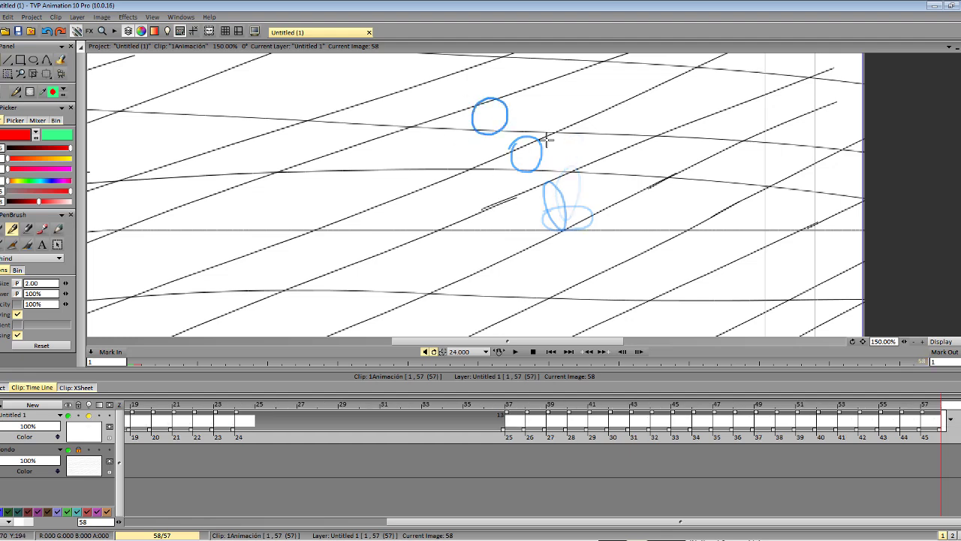
- Undo the thick circle on frame 58, set the pen size to 1.50 and redraw it left of the previous ball
left_click_drag(863, 342, 913, 354)
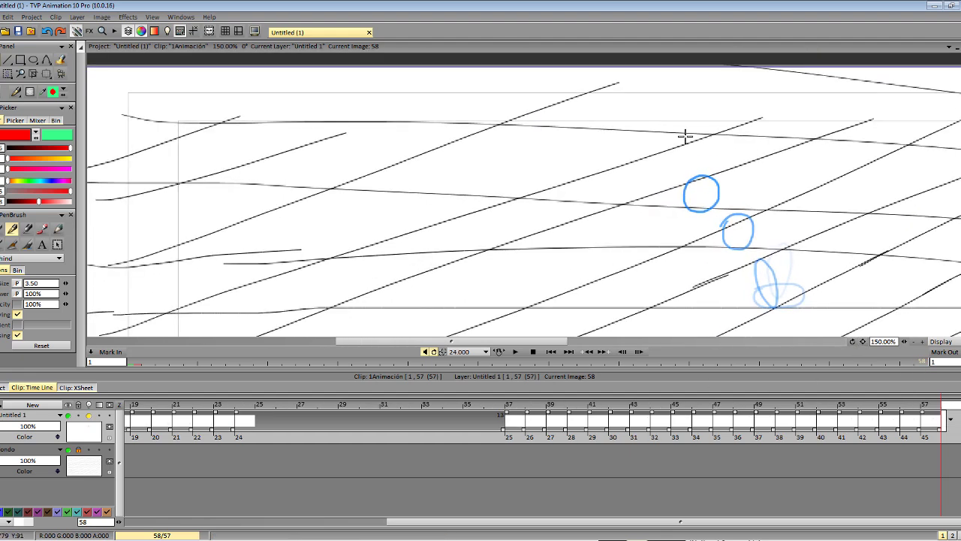
mouse_move(632, 166)
left_mouse_down()
mouse_move(644, 191)
mouse_move(637, 167)
left_mouse_up()
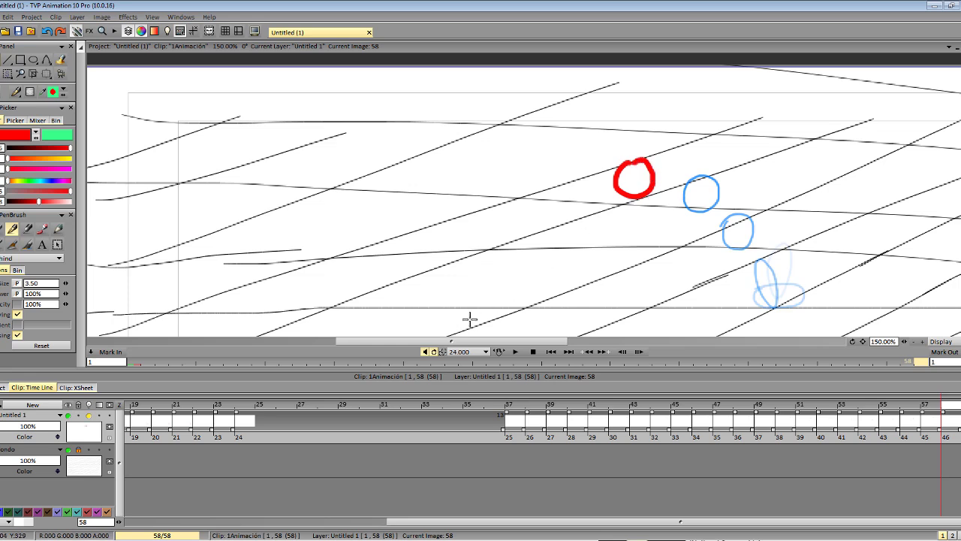
key("ctrl+z")
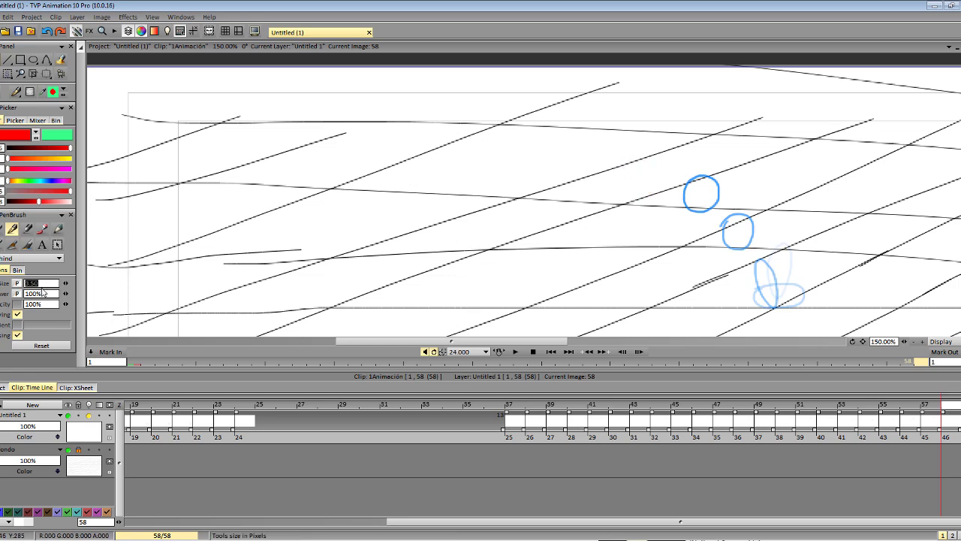
type("1")
mouse_move(644, 158)
left_mouse_down()
mouse_move(678, 175)
mouse_move(658, 156)
left_mouse_up()
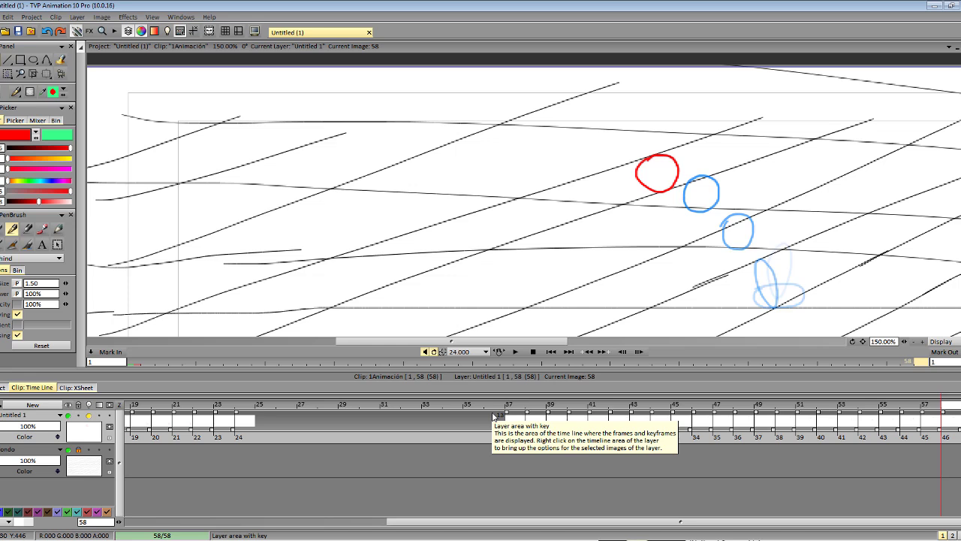
- Draw the top of the third arc and its descent toward the lower left as circles on frames 59 to 63
key("Right")
mouse_move(612, 156)
left_mouse_down()
mouse_move(643, 178)
mouse_move(607, 181)
mouse_move(626, 178)
mouse_move(620, 169)
mouse_move(585, 186)
mouse_move(595, 159)
mouse_move(591, 187)
mouse_move(553, 171)
left_mouse_up()
key("Right")
key("Right")
key("Right")
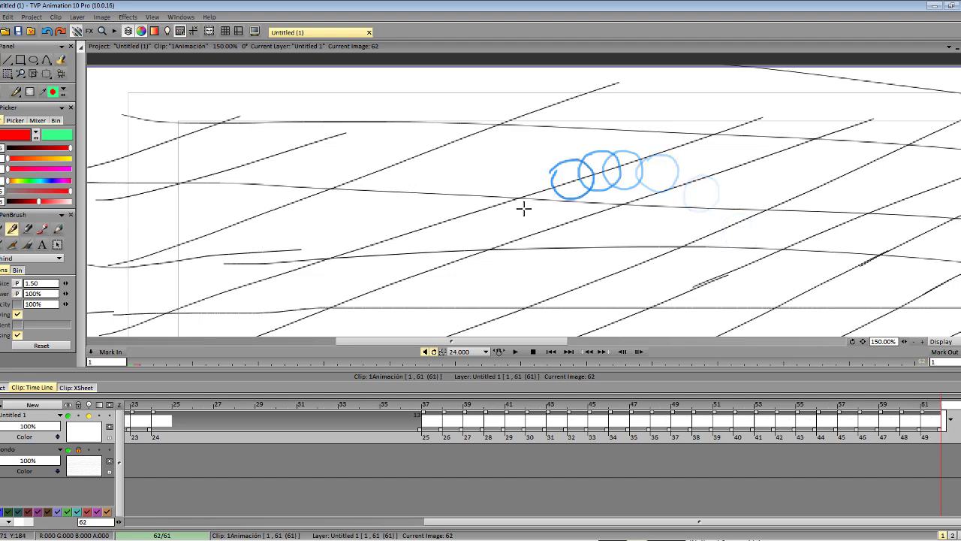
mouse_move(523, 208)
left_mouse_down()
mouse_move(530, 221)
mouse_move(526, 196)
left_mouse_up()
key("Right")
mouse_move(502, 263)
left_mouse_down()
mouse_move(534, 264)
mouse_move(503, 263)
left_mouse_up()
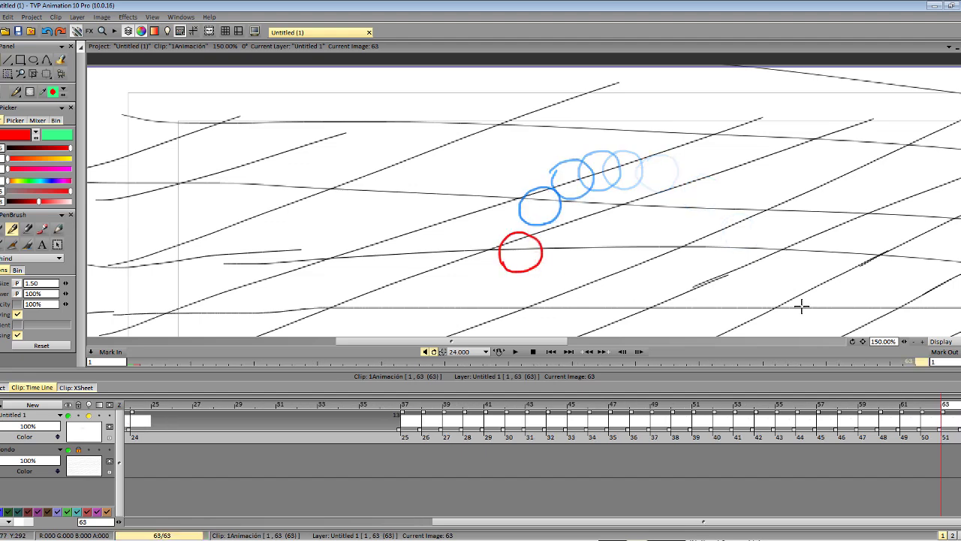
left_click_drag(863, 342, 877, 296)
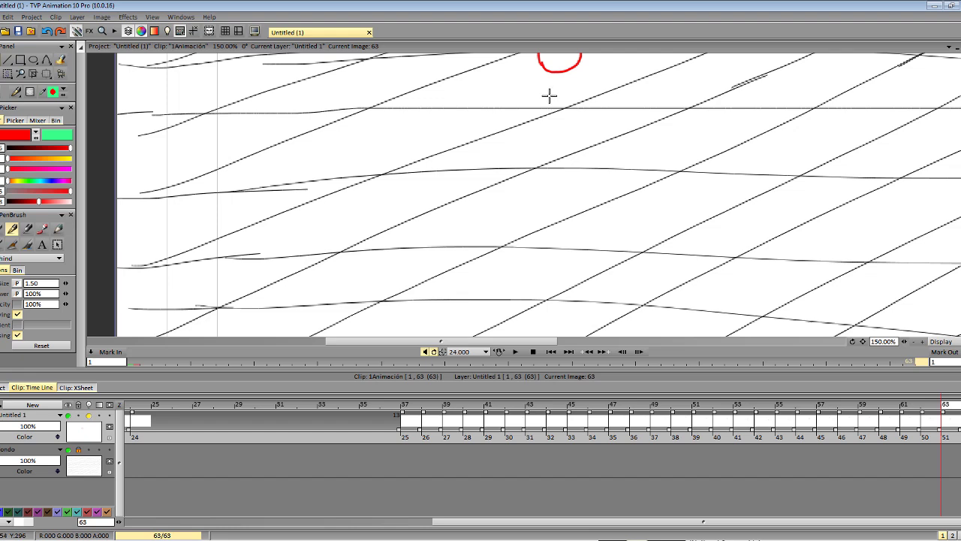
left_click_drag(863, 343, 860, 369)
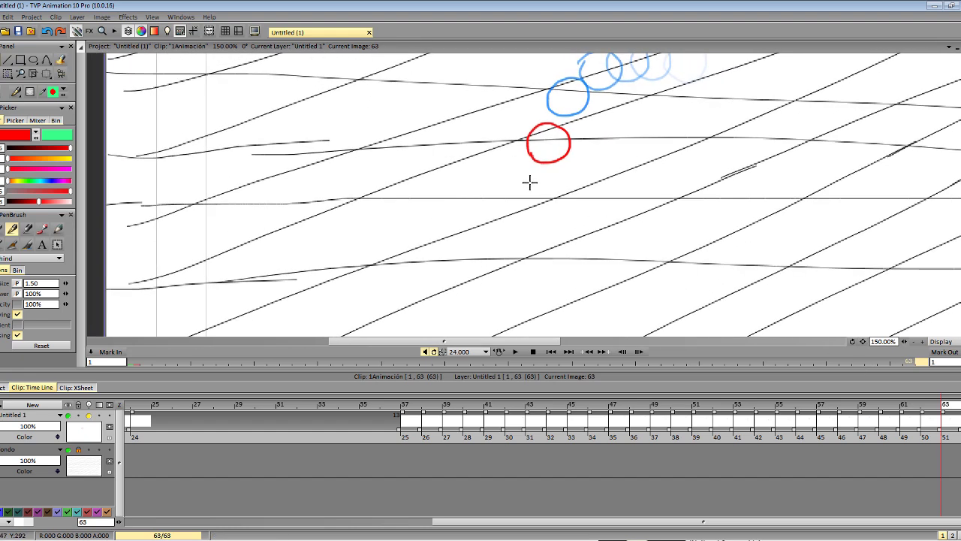
mouse_move(529, 181)
left_mouse_down()
mouse_move(559, 203)
mouse_move(535, 181)
left_mouse_up()
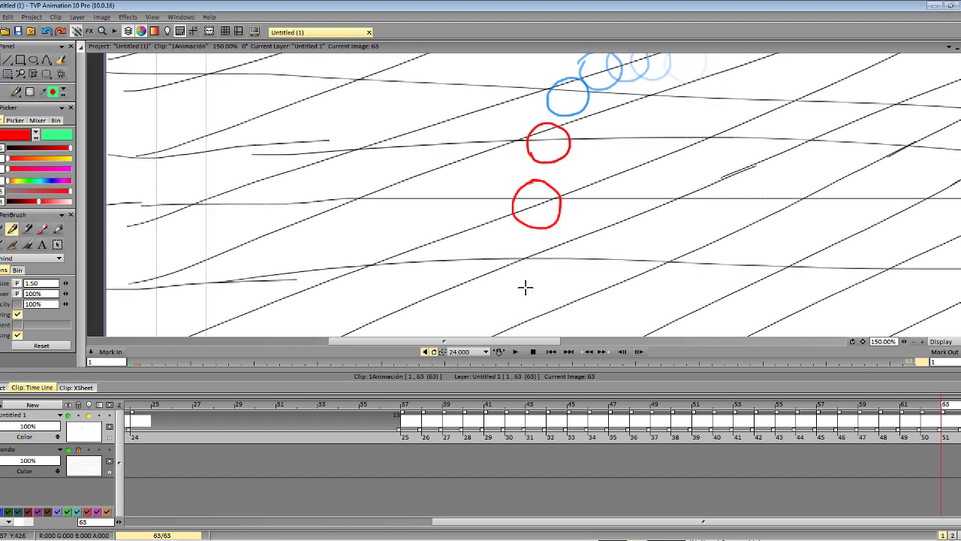
key("super")
key("Escape")
key("ctrl+z")
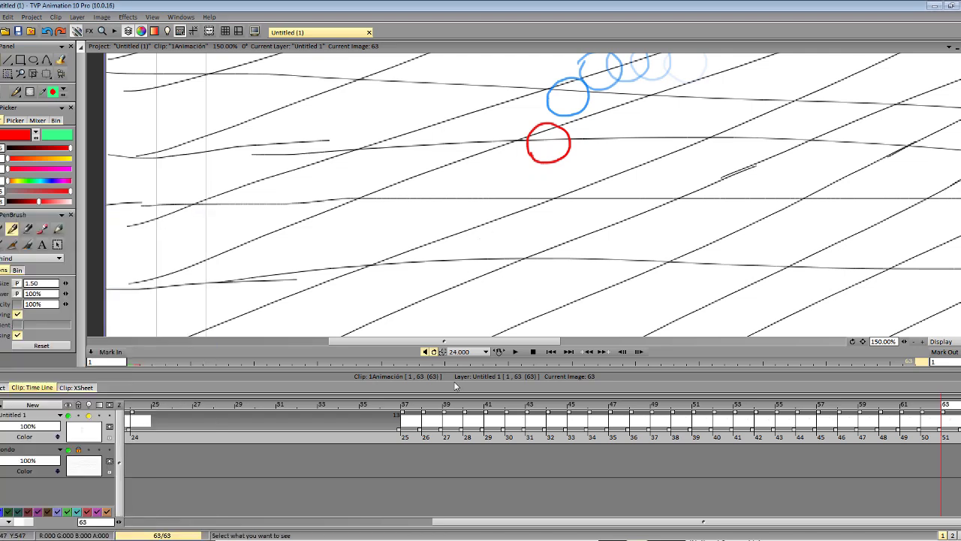
- Draw a slightly larger circle directly below the previous ball on frame 64
key("Right")
mouse_move(534, 179)
left_mouse_down()
mouse_move(531, 224)
mouse_move(563, 199)
mouse_move(535, 179)
left_mouse_up()
key("Right")
scroll(799, 266, "down", 3)
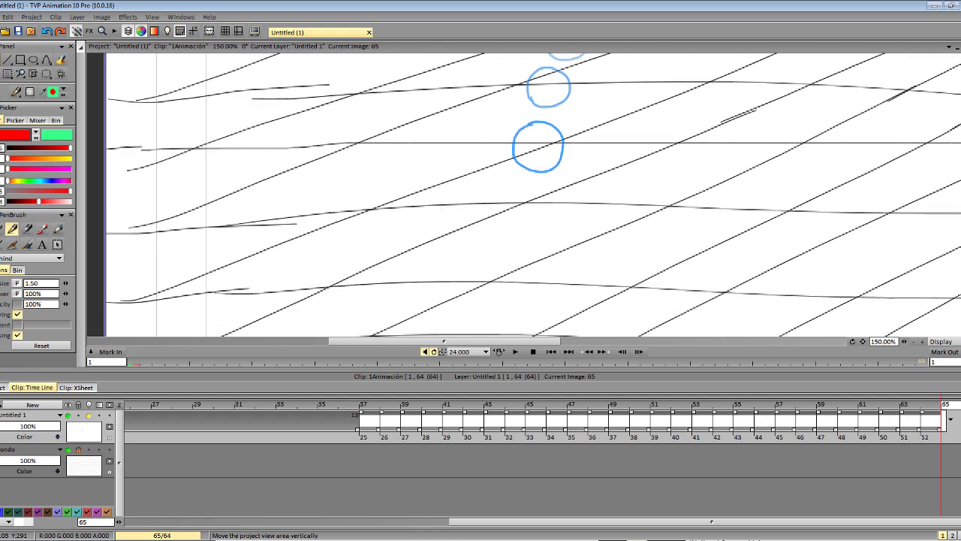
key("Right")
mouse_move(525, 152)
left_mouse_down()
mouse_move(518, 215)
mouse_move(547, 201)
mouse_move(528, 153)
left_mouse_up()
key("Right")
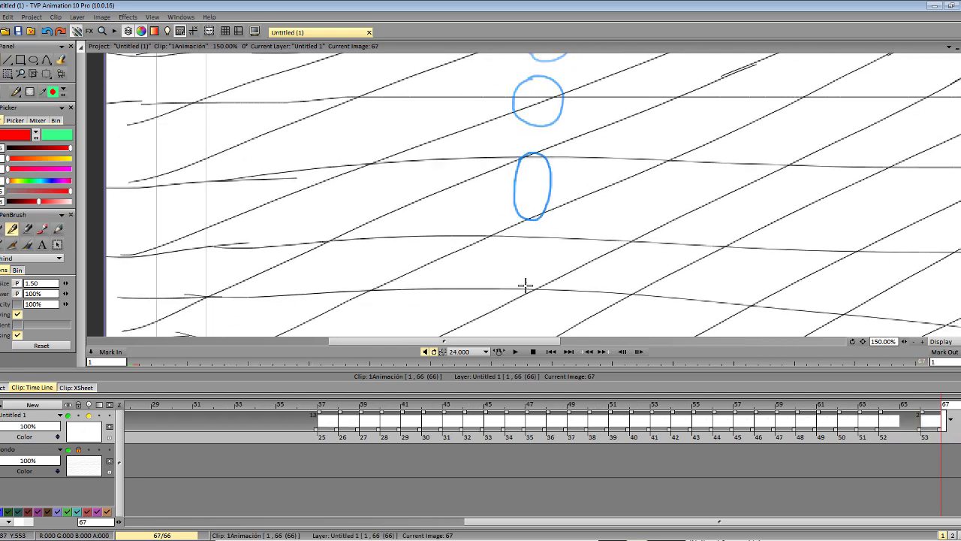
key("Left")
key("Left")
key("Left")
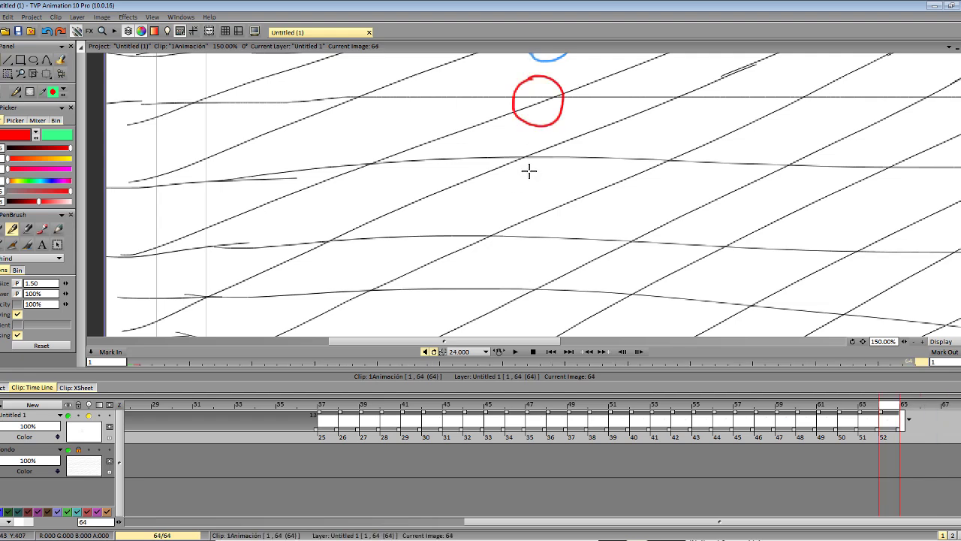
- Draw the falling ball as stretched, slightly tilted ovals on frames 65 and 66, down to the landing point
key("Right")
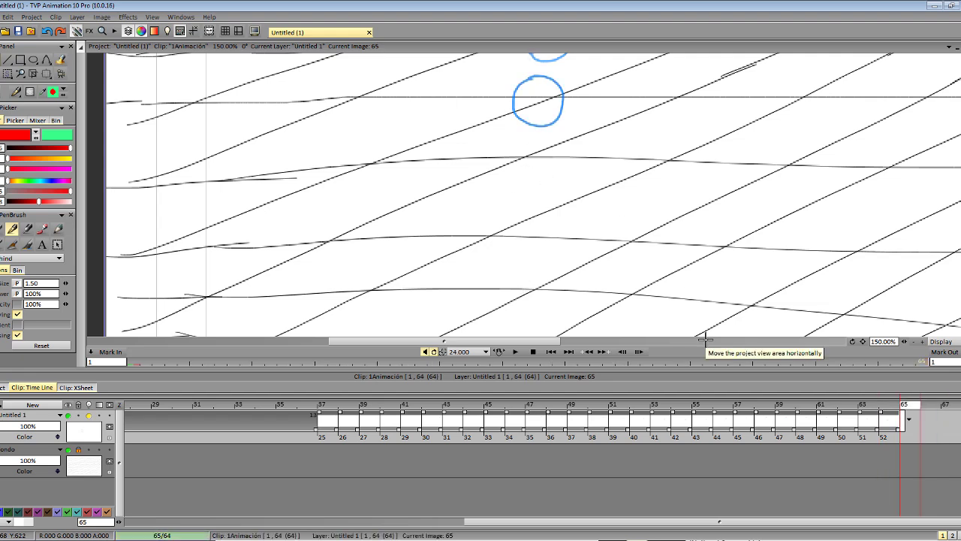
scroll(934, 193, "up", 2)
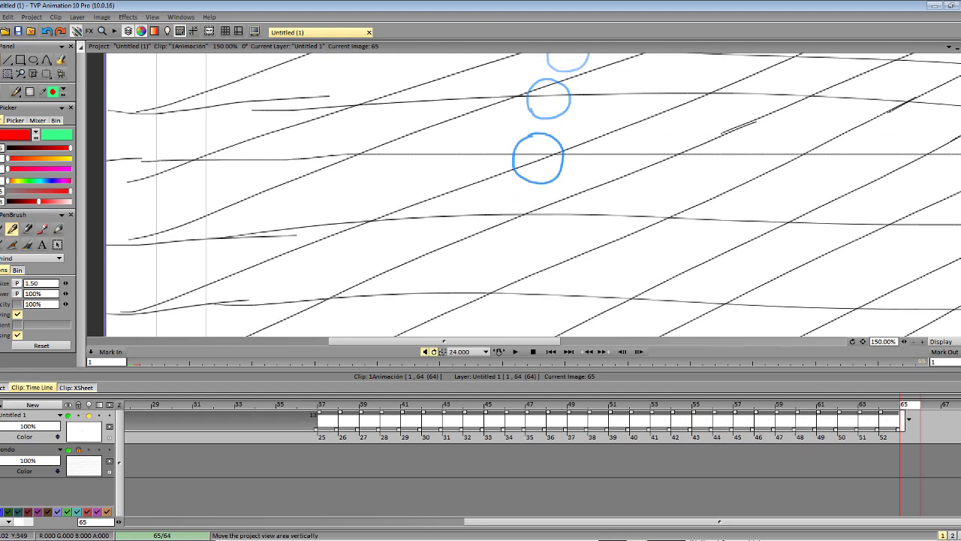
scroll(757, 160, "down", 2)
mouse_move(532, 157)
left_mouse_down()
mouse_move(505, 200)
mouse_move(539, 212)
mouse_move(555, 168)
mouse_move(529, 156)
mouse_move(512, 183)
mouse_move(549, 188)
mouse_move(529, 156)
left_mouse_up()
key("ctrl+z")
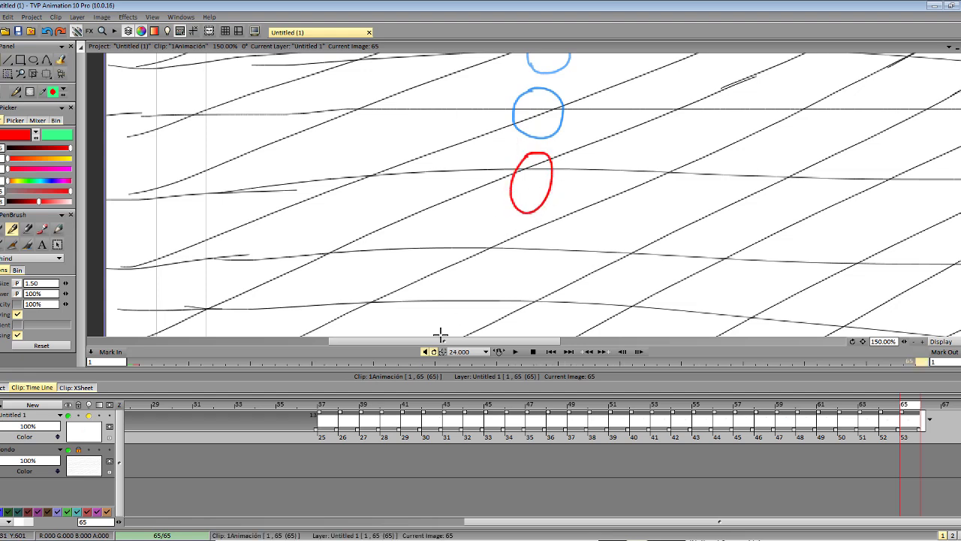
key("Right")
left_click_drag(958, 201, 958, 203)
scroll(513, 166, "down", 3)
mouse_move(513, 166)
left_mouse_down()
mouse_move(489, 211)
mouse_move(521, 228)
mouse_move(522, 164)
left_mouse_up()
key("Return")
- Draw the third landing on frames 67 to 71, with flattened ellipses on the ground that swell back into an upright tilted oval
scroll(498, 136, "down", 4)
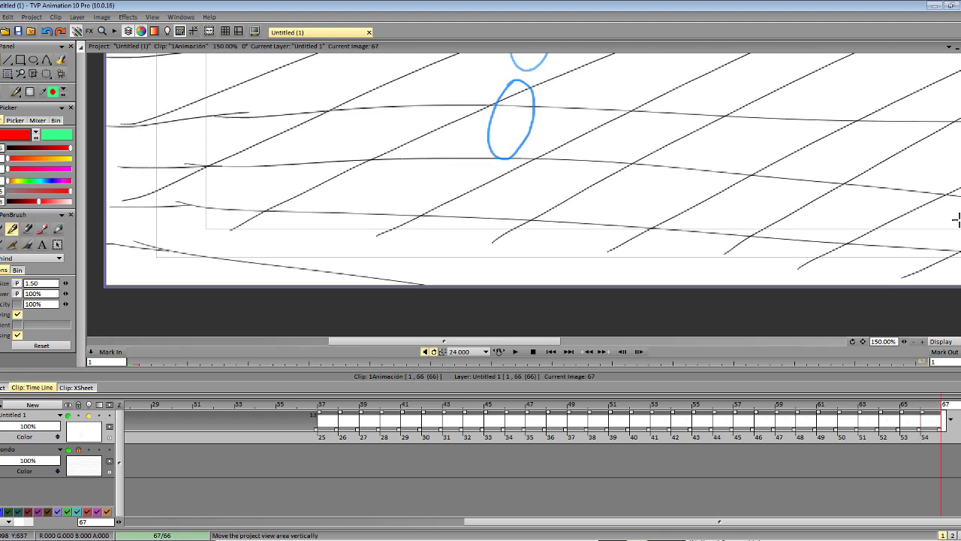
mouse_move(460, 128)
left_mouse_down()
mouse_move(540, 133)
mouse_move(491, 157)
mouse_move(455, 130)
mouse_move(546, 139)
mouse_move(482, 157)
mouse_move(525, 125)
mouse_move(554, 148)
mouse_move(495, 158)
mouse_move(453, 146)
mouse_move(466, 138)
mouse_move(550, 138)
mouse_move(529, 161)
mouse_move(462, 159)
mouse_move(509, 134)
mouse_move(534, 154)
mouse_move(476, 155)
mouse_move(477, 124)
mouse_move(536, 124)
mouse_move(525, 157)
mouse_move(490, 147)
mouse_move(511, 83)
mouse_move(493, 153)
mouse_move(511, 93)
mouse_move(536, 130)
mouse_move(500, 157)
left_mouse_up()
key("ctrl+z")
key("Return")
key("Return")
key("Return")
key("Return")
key("Return")
key("ctrl+z")
key("Return")
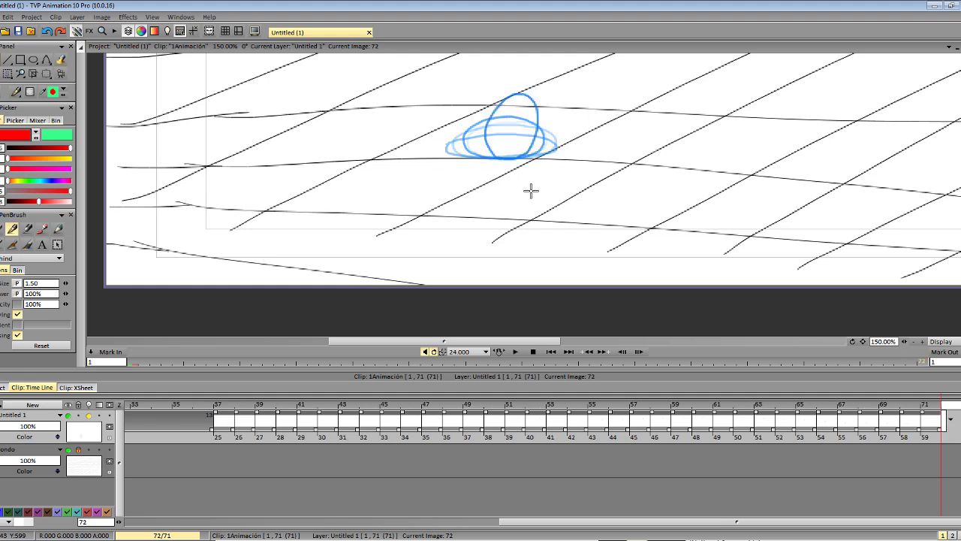
mouse_move(863, 341)
left_mouse_down()
mouse_move(889, 333)
mouse_move(816, 363)
left_mouse_up()
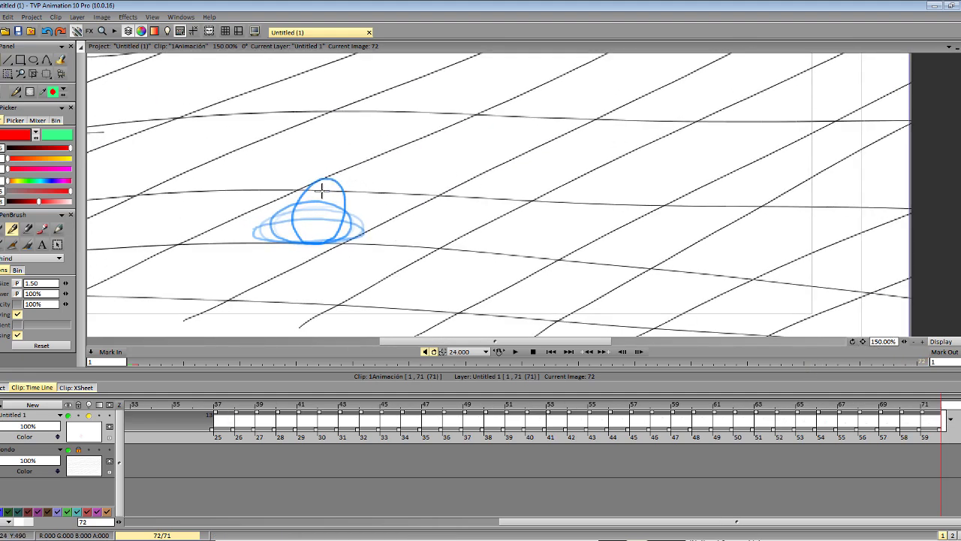
- Draw the rebound on frames 72 and 73 as a stretched tilted oval above the landing spot and a circle higher toward the upper right
mouse_move(322, 191)
left_mouse_down()
mouse_move(362, 201)
mouse_move(331, 214)
left_mouse_up()
key("ctrl+z")
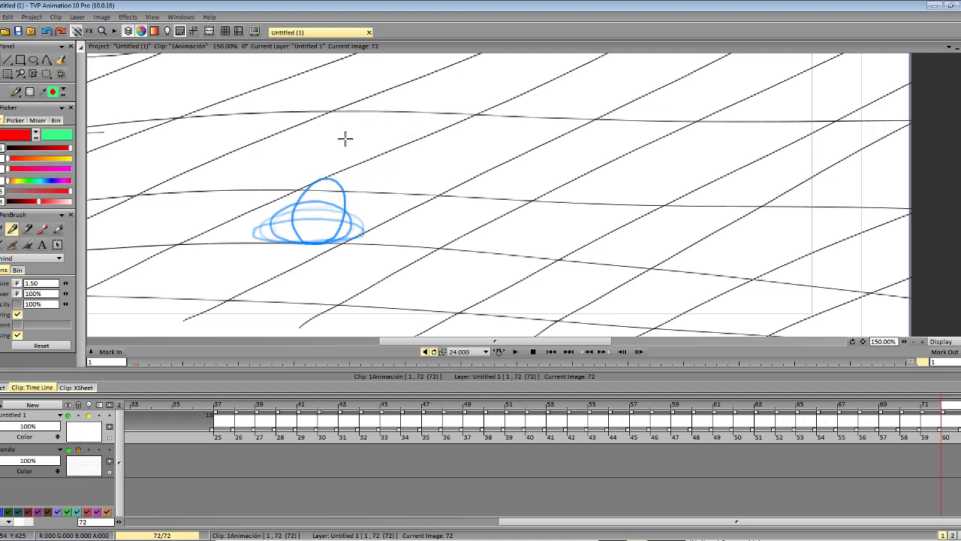
mouse_move(340, 132)
left_mouse_down()
mouse_move(333, 157)
mouse_move(350, 138)
left_mouse_up()
key("ctrl+z")
left_click_drag(863, 341, 852, 352)
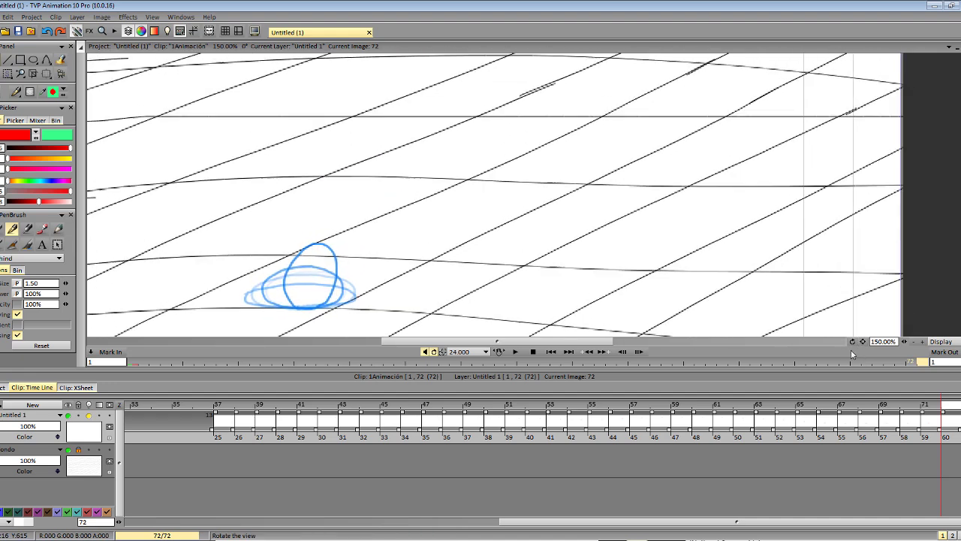
mouse_move(337, 165)
left_mouse_down()
mouse_move(332, 224)
mouse_move(357, 169)
left_mouse_up()
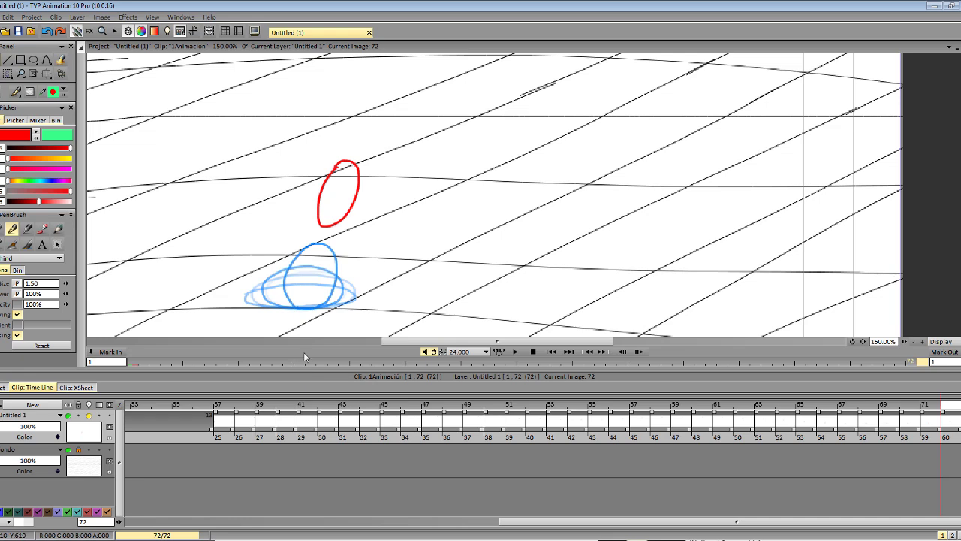
key("Right")
mouse_move(386, 102)
left_mouse_down()
mouse_move(368, 110)
mouse_move(402, 103)
mouse_move(377, 104)
left_mouse_up()
key("Right")
- Draw the top of the fourth arc as overlapping circles on frames 74 to 77, curving over and starting down toward the lower right
scroll(705, 131, "up", 2)
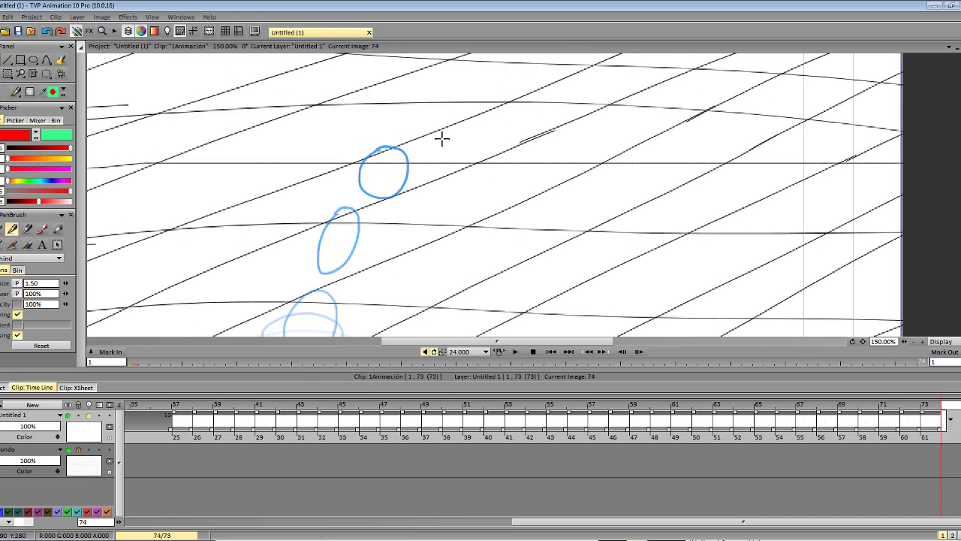
left_click_drag(450, 127, 451, 168)
key("ctrl+z")
mouse_move(449, 112)
left_mouse_down()
mouse_move(472, 154)
mouse_move(488, 105)
mouse_move(530, 166)
mouse_move(527, 119)
left_mouse_up()
key("Right")
key("Right")
key("Right")
mouse_move(558, 151)
left_mouse_down()
mouse_move(573, 172)
mouse_move(538, 194)
mouse_move(556, 149)
left_mouse_up()
key("ctrl+z")
key("Right")
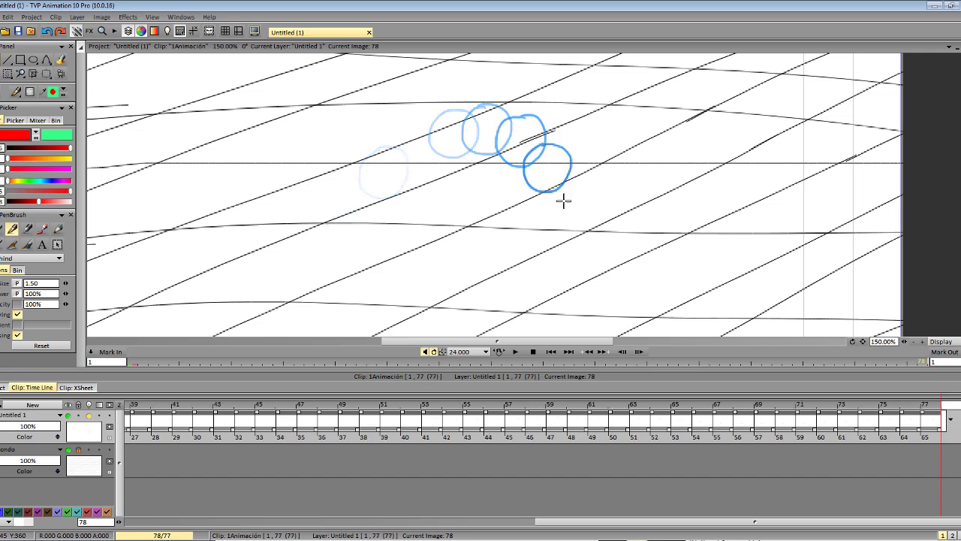
- Continue the fourth arc's descent with circles on frames 78 and 79, spaced farther apart toward the lower right
mouse_move(558, 197)
left_mouse_down()
mouse_move(575, 229)
mouse_move(557, 202)
left_mouse_up()
key("Right")
mouse_move(596, 263)
left_mouse_down()
mouse_move(615, 226)
mouse_move(595, 260)
left_mouse_up()
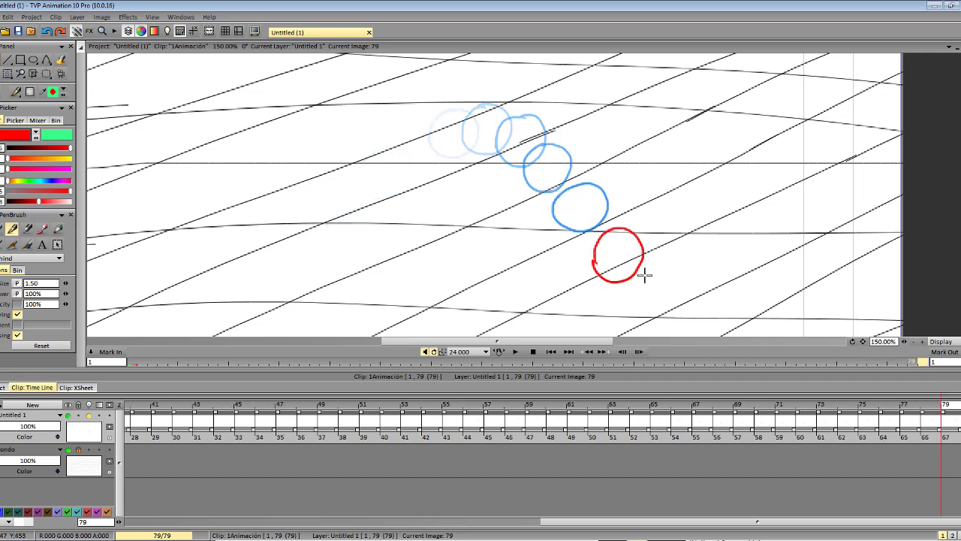
key("Right")
- Zoom the canvas out to 80% and play back the animation to review the bounces drawn so far
scroll(652, 293, "down", 4)
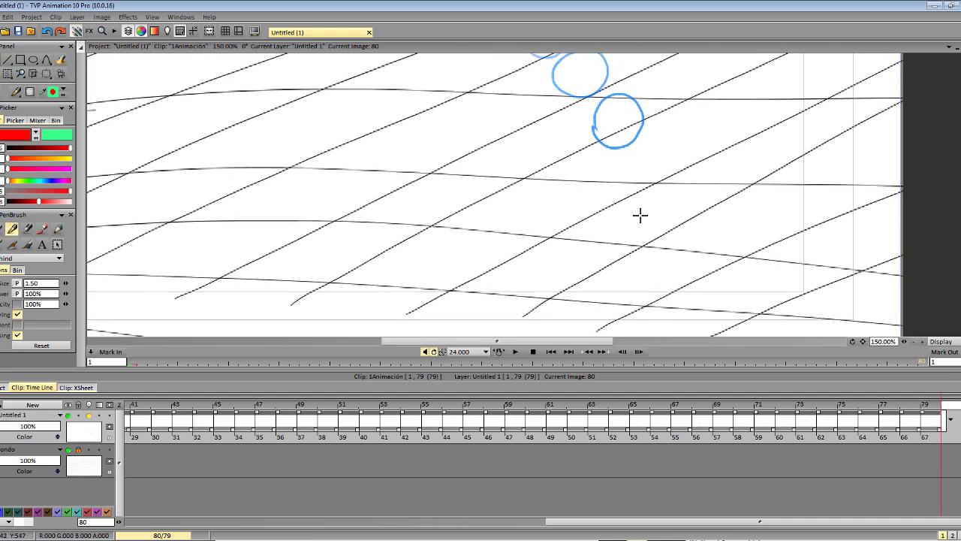
left_click(881, 343)
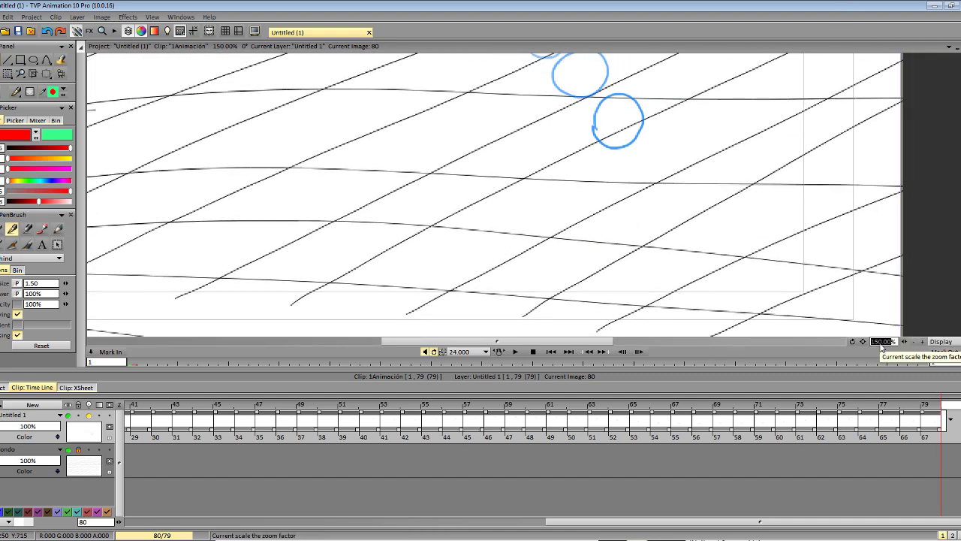
type("100")
key("Return")
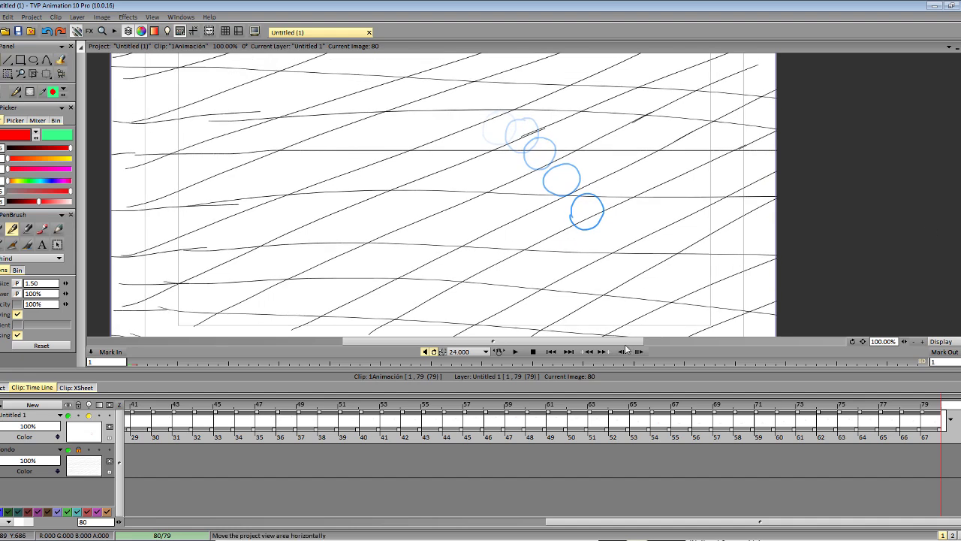
left_click(888, 342)
type("80")
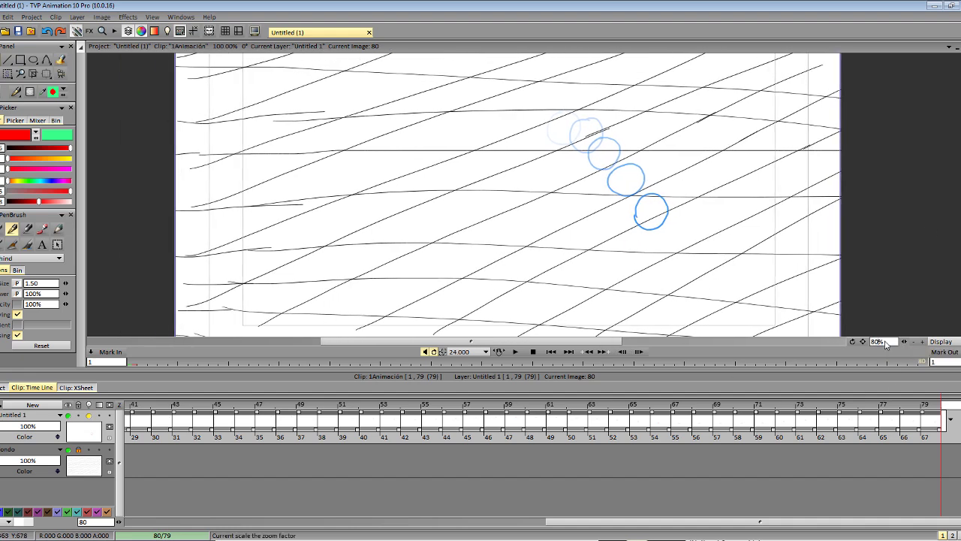
key("Return")
left_click(516, 352)
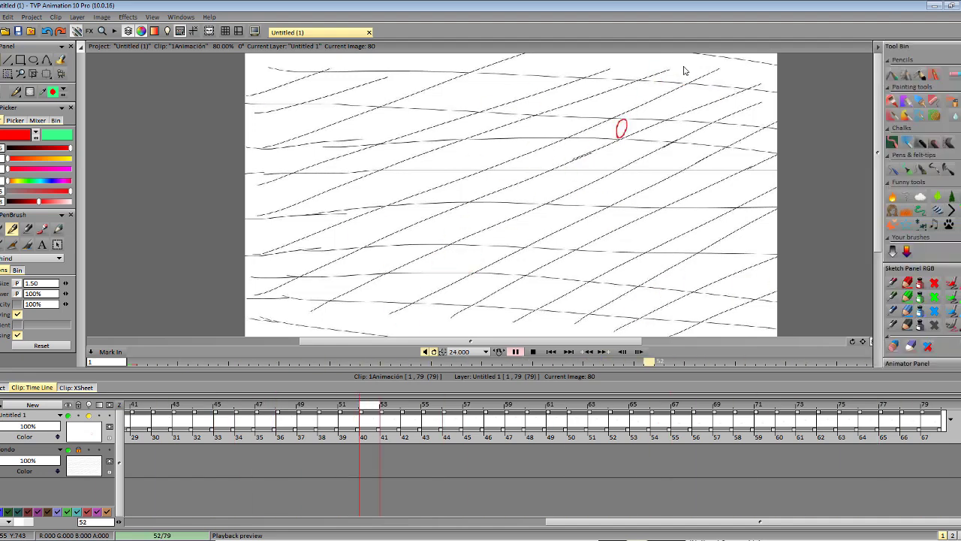
left_click(516, 352)
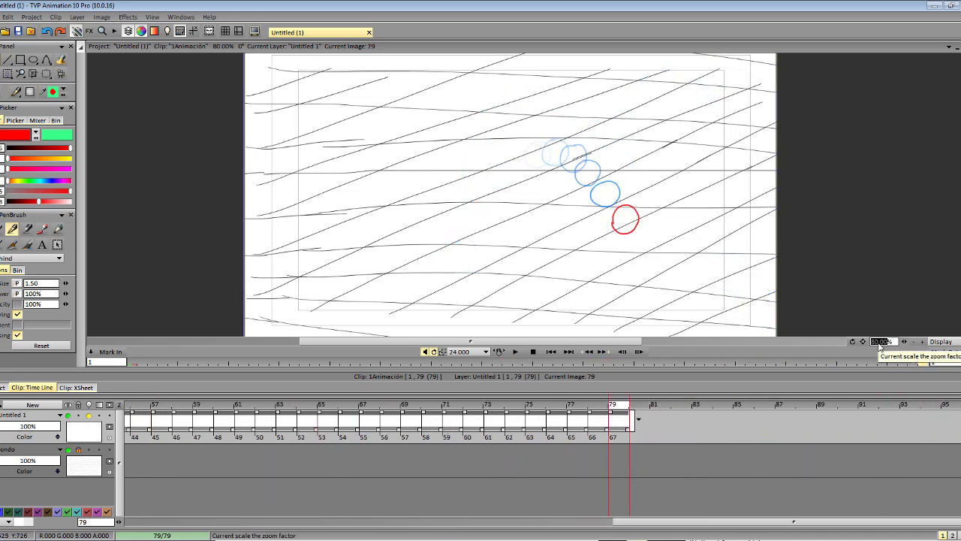
- Set the canvas zoom to 120% and draw a slightly stretched upright oval on frame 80, below the previous circle
type("120")
key("Return")
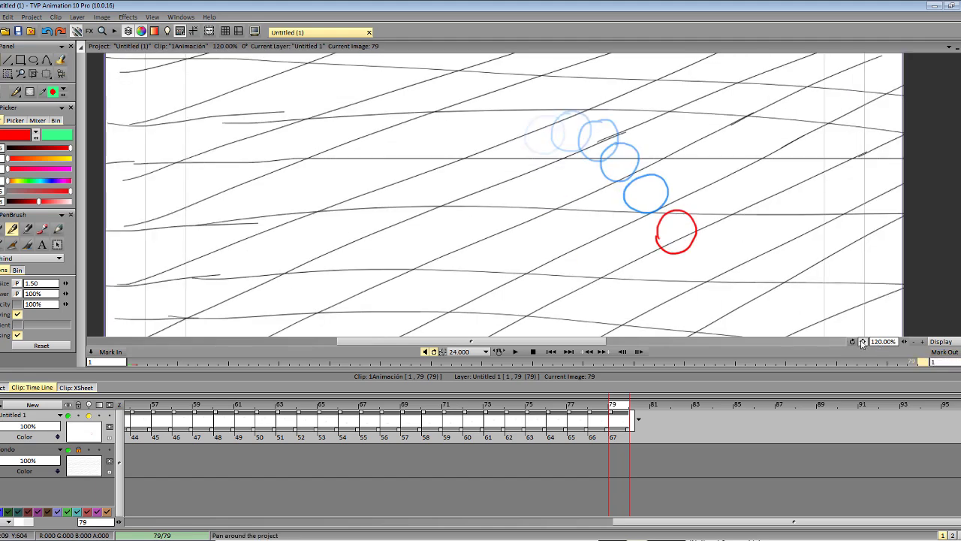
left_click_drag(863, 342, 838, 320)
key("Right")
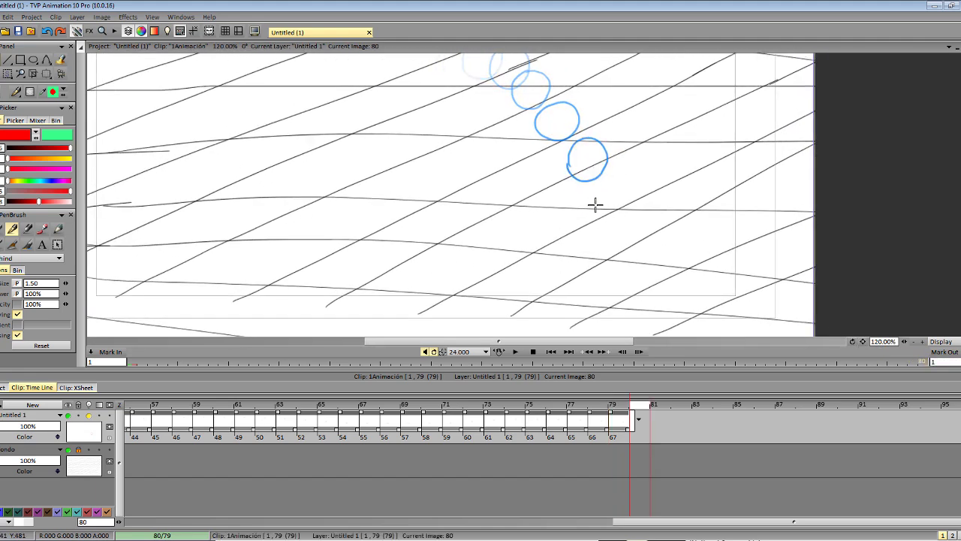
mouse_move(597, 188)
left_mouse_down()
mouse_move(621, 189)
mouse_move(619, 231)
mouse_move(593, 217)
left_mouse_up()
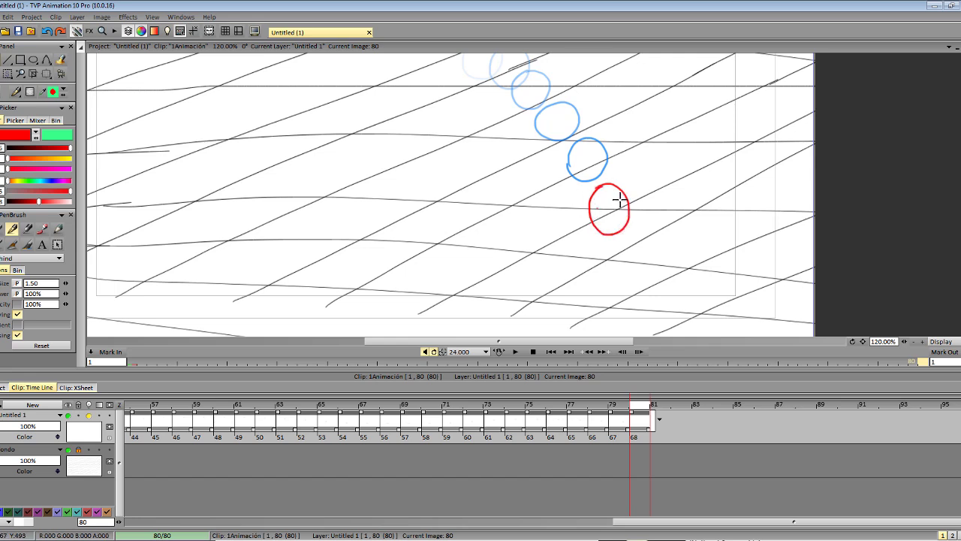
key("Right")
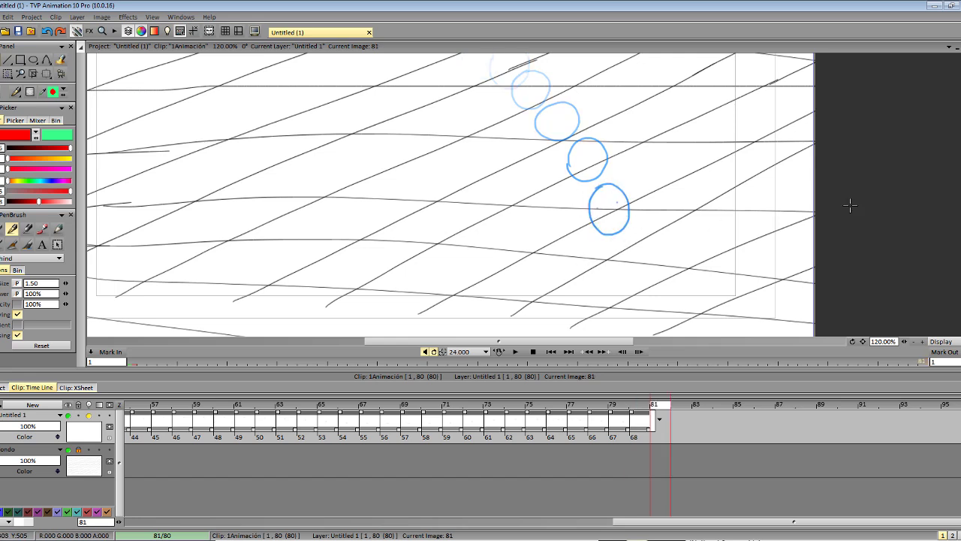
- Draw a larger round ball with two dot eyes at the landing point on frame 81, below the previous oval
left_click_drag(957, 205, 958, 218)
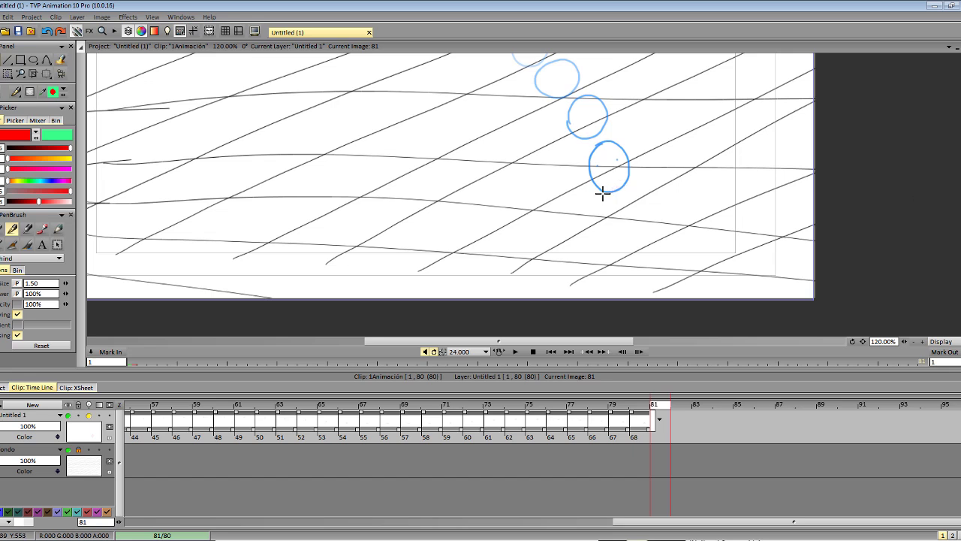
mouse_move(604, 194)
left_mouse_down()
mouse_move(635, 183)
mouse_move(647, 227)
mouse_move(606, 238)
mouse_move(605, 228)
mouse_move(650, 229)
mouse_move(604, 244)
mouse_move(625, 203)
left_mouse_up()
key("ctrl+z")
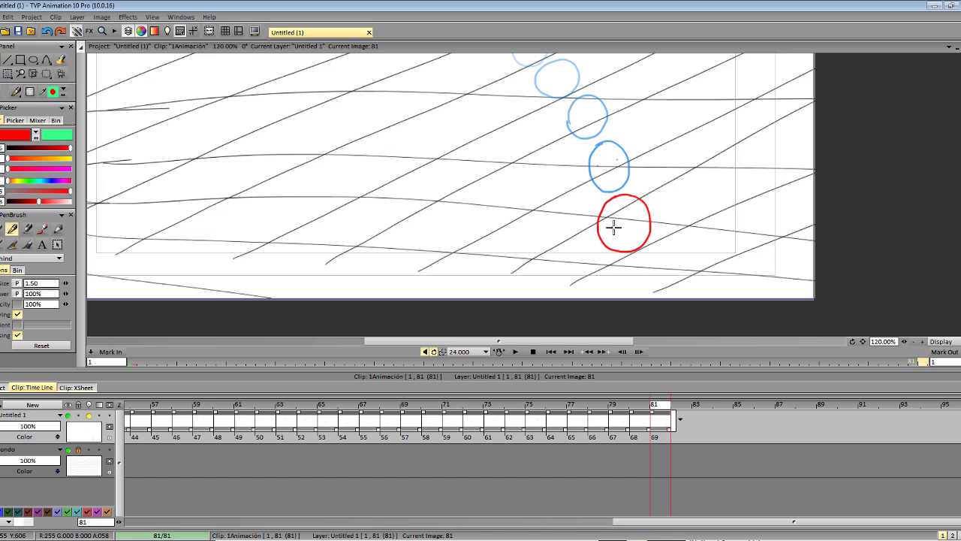
key("Right")
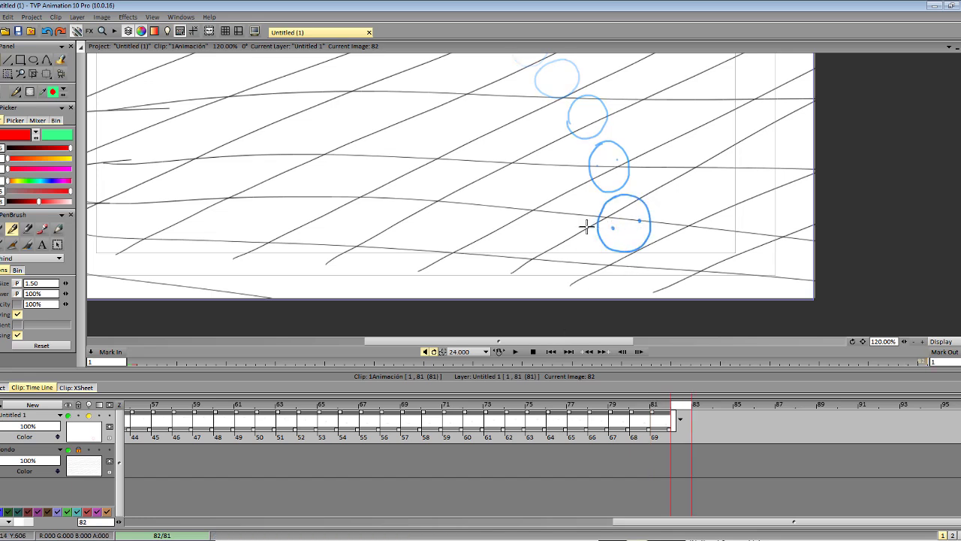
- Draw the squash on frames 82 and 83 as progressively flatter, wider ellipses on the same ground point, with short dashes for eyes
mouse_move(590, 223)
left_mouse_down()
mouse_move(616, 208)
mouse_move(639, 248)
mouse_move(609, 250)
mouse_move(625, 254)
mouse_move(594, 270)
left_mouse_up()
key("ctrl+z")
key("ctrl+z")
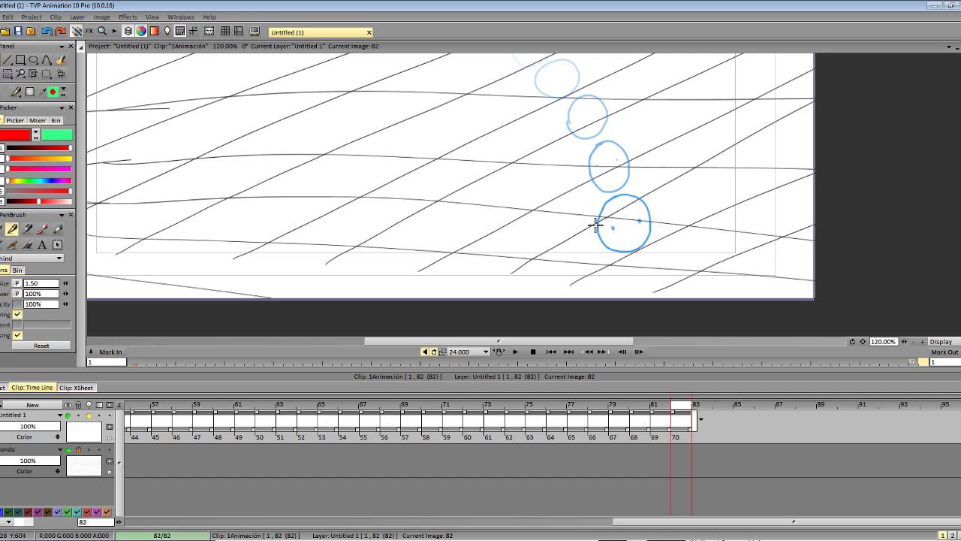
mouse_move(595, 224)
left_mouse_down()
mouse_move(638, 249)
mouse_move(592, 226)
left_mouse_up()
key("ctrl+z")
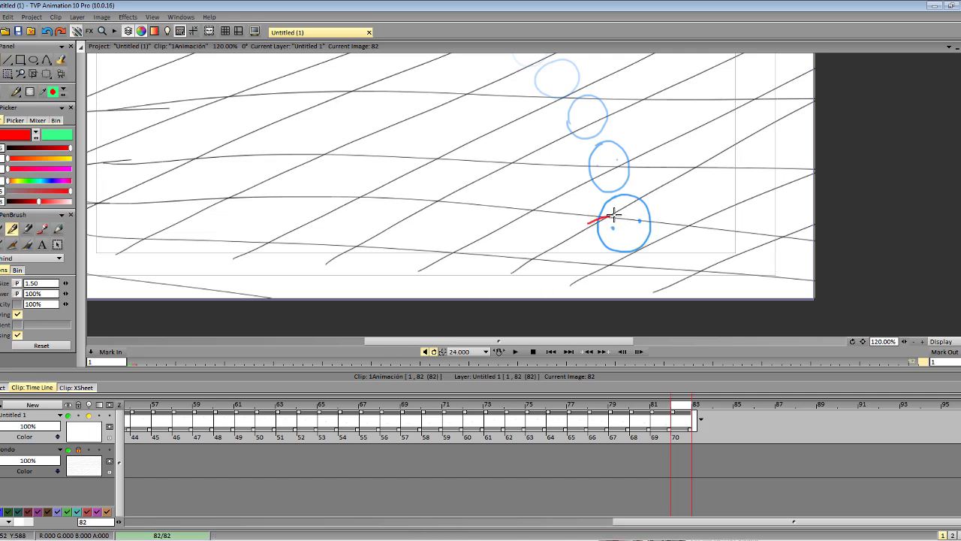
mouse_move(614, 215)
left_mouse_down()
mouse_move(640, 248)
mouse_move(590, 225)
left_mouse_up()
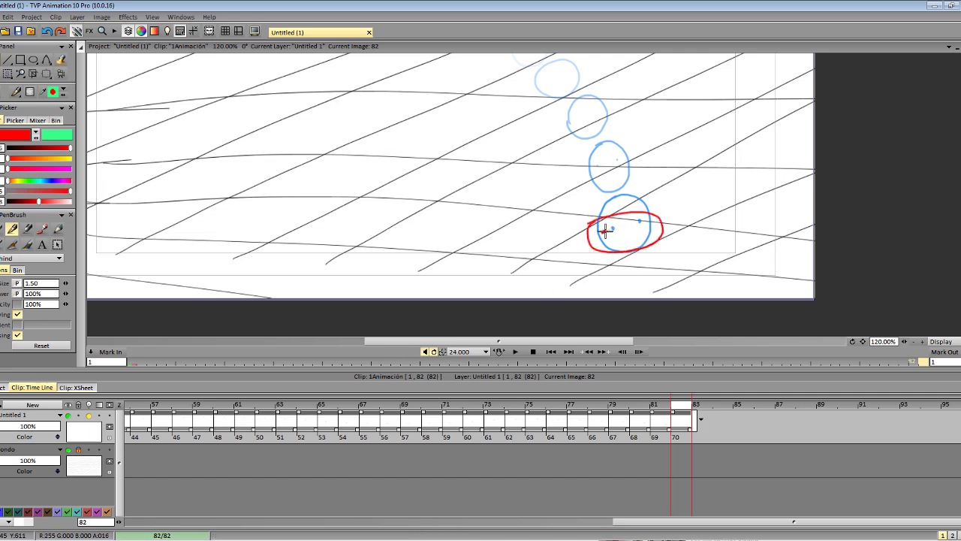
key("Right")
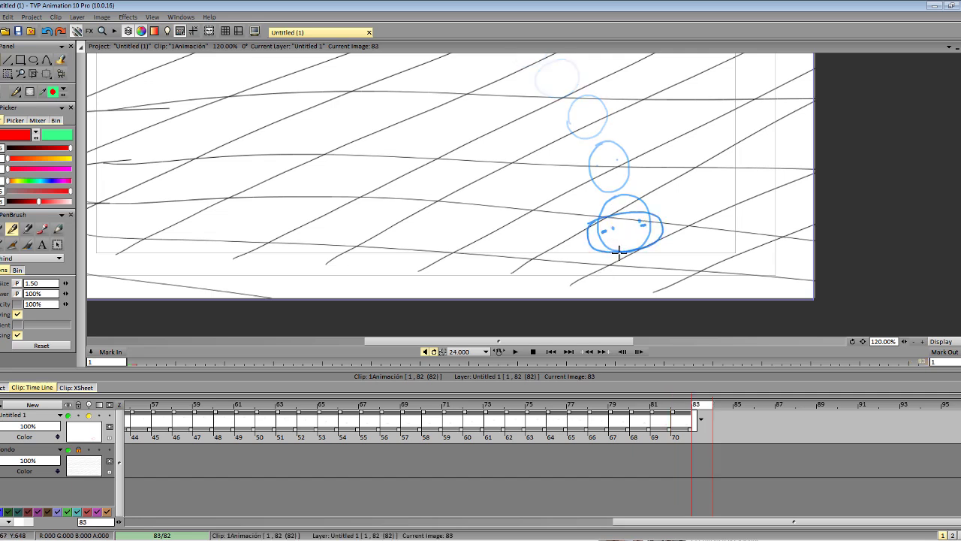
mouse_move(616, 253)
left_mouse_down()
mouse_move(590, 252)
mouse_move(597, 231)
mouse_move(646, 223)
mouse_move(666, 236)
mouse_move(604, 251)
left_mouse_up()
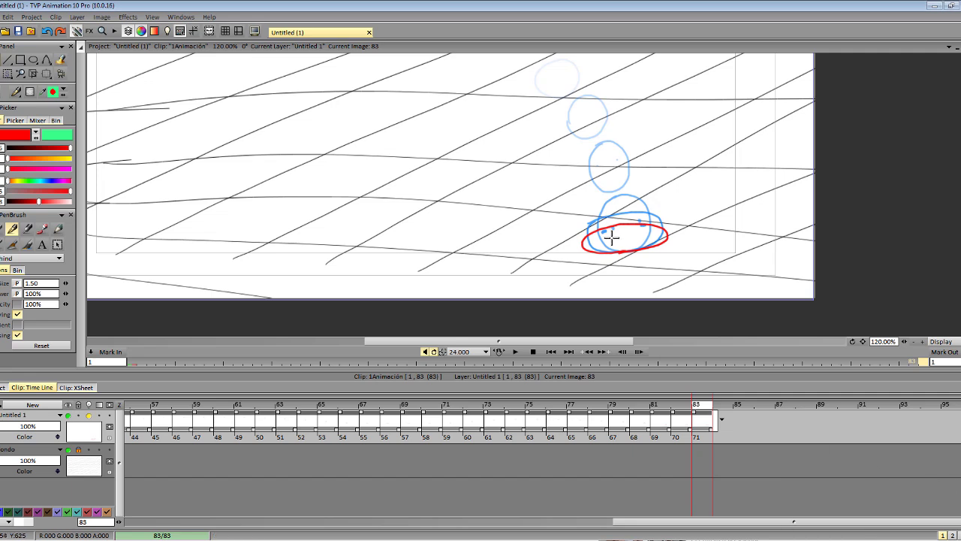
key("Right")
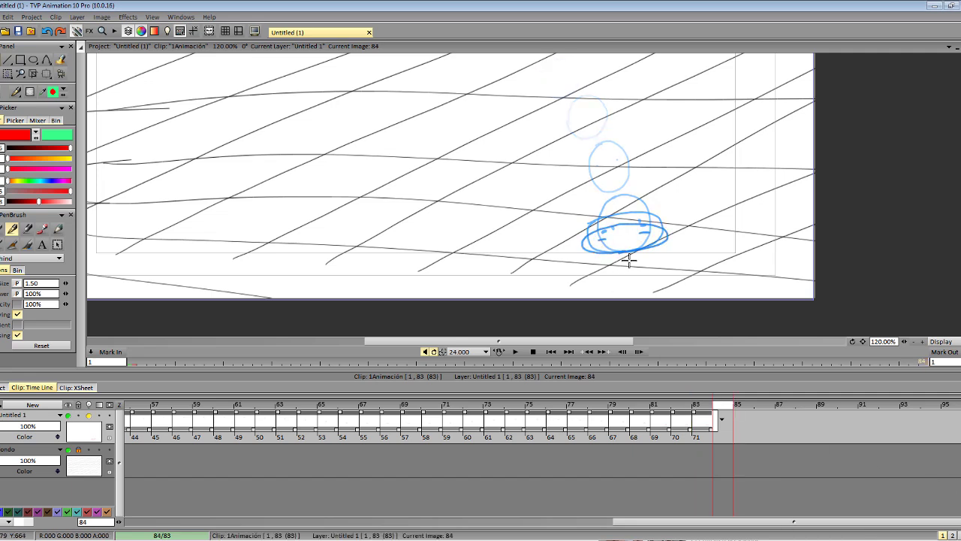
- Draw the ball swelling back from the squash on frames 84 and 85, narrower and taller each time, with small eyes
mouse_move(623, 253)
left_mouse_down()
mouse_move(600, 219)
mouse_move(636, 210)
mouse_move(654, 225)
mouse_move(645, 244)
mouse_move(623, 250)
left_mouse_up()
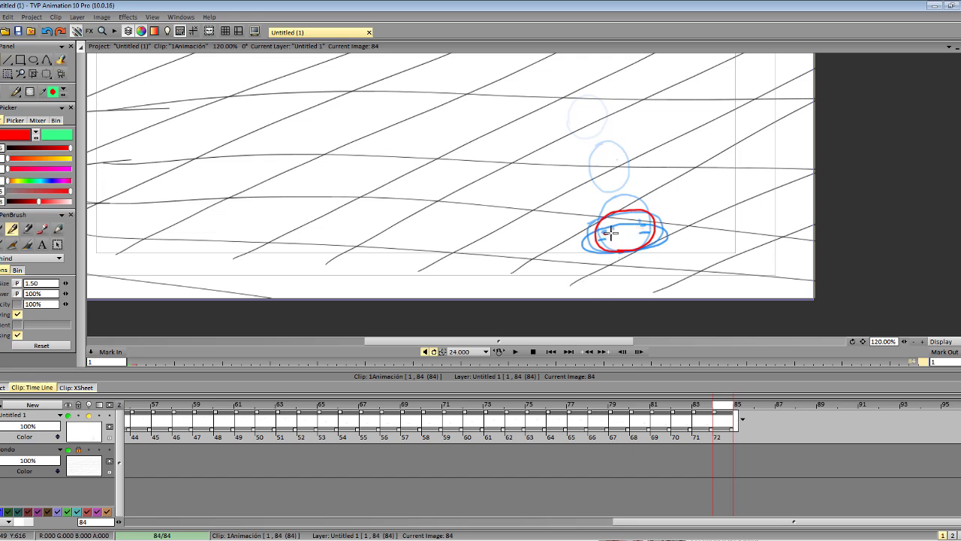
key("Right")
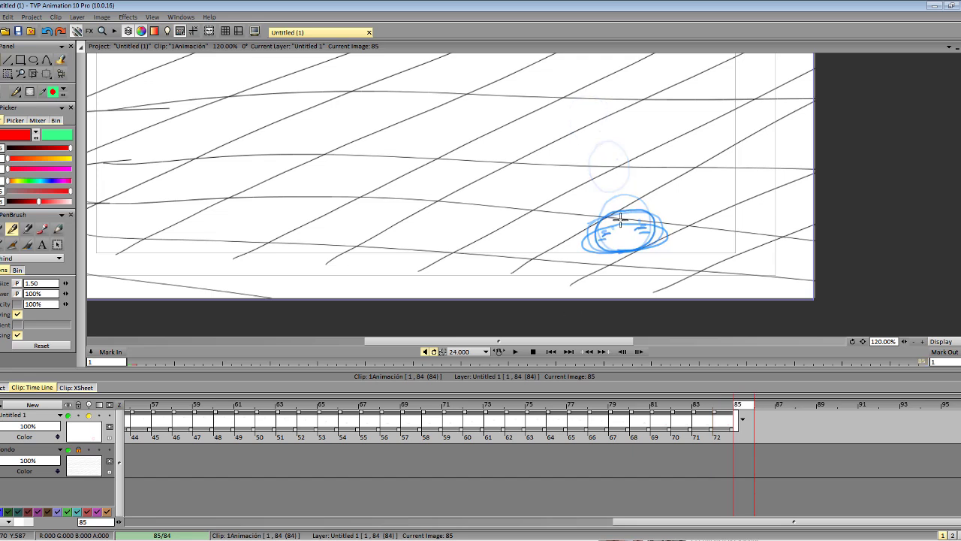
mouse_move(623, 251)
left_mouse_down()
mouse_move(628, 204)
mouse_move(654, 217)
left_mouse_up()
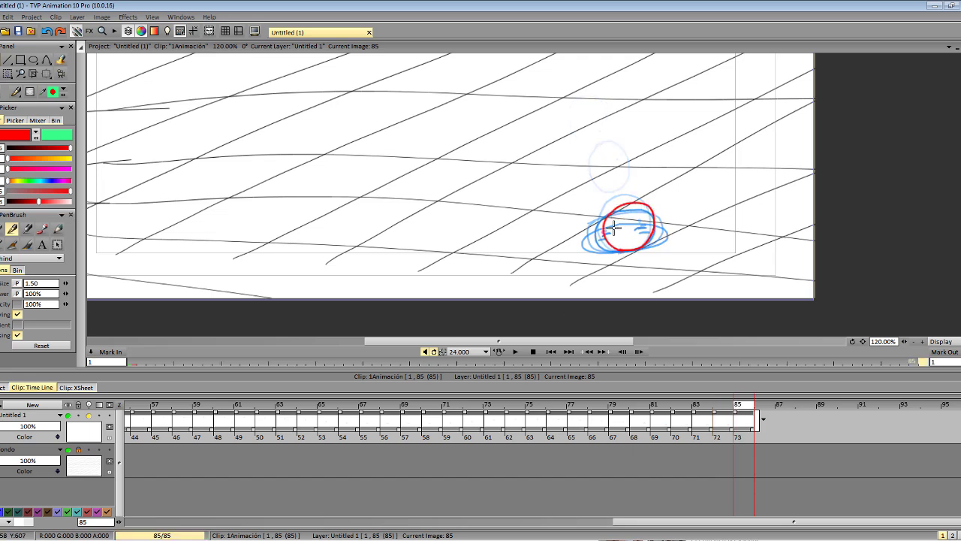
key("Right")
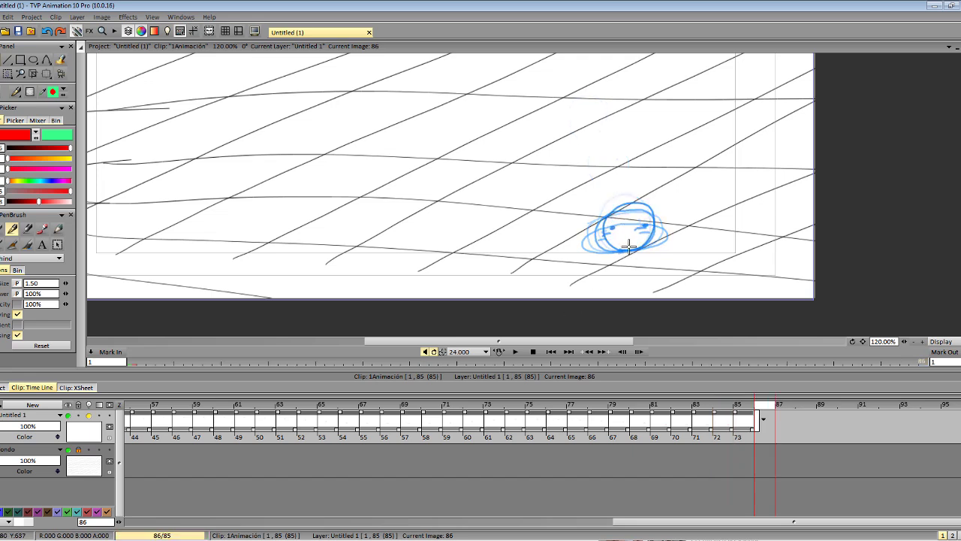
- Draw a slightly upright oval with two dot eyes on frame 86, resting on the same ground point
mouse_move(629, 246)
left_mouse_down()
mouse_move(607, 229)
mouse_move(624, 192)
mouse_move(651, 212)
mouse_move(621, 256)
mouse_move(610, 207)
mouse_move(652, 210)
mouse_move(641, 256)
mouse_move(609, 239)
mouse_move(635, 195)
left_mouse_up()
key("ctrl+z")
key("ctrl+z")
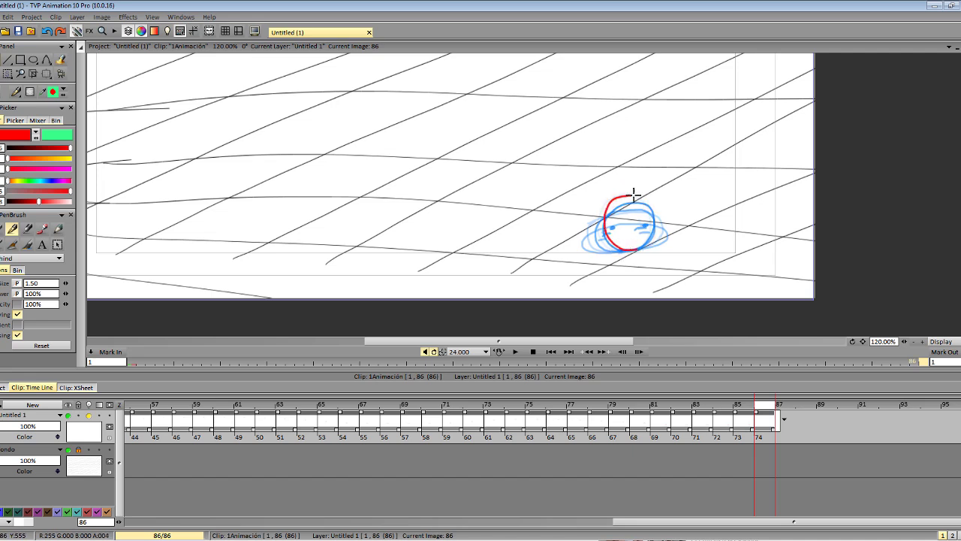
mouse_move(629, 250)
left_mouse_down()
mouse_move(608, 203)
mouse_move(657, 217)
left_mouse_up()
key("ctrl+z")
mouse_move(624, 251)
left_mouse_down()
mouse_move(632, 197)
mouse_move(657, 224)
mouse_move(618, 252)
mouse_move(638, 248)
mouse_move(612, 244)
mouse_move(623, 196)
mouse_move(646, 238)
mouse_move(619, 247)
mouse_move(639, 248)
mouse_move(606, 224)
mouse_move(646, 205)
mouse_move(625, 251)
mouse_move(613, 235)
mouse_move(644, 202)
left_mouse_up()
key("ctrl+z")
key("ctrl+z")
key("ctrl+z")
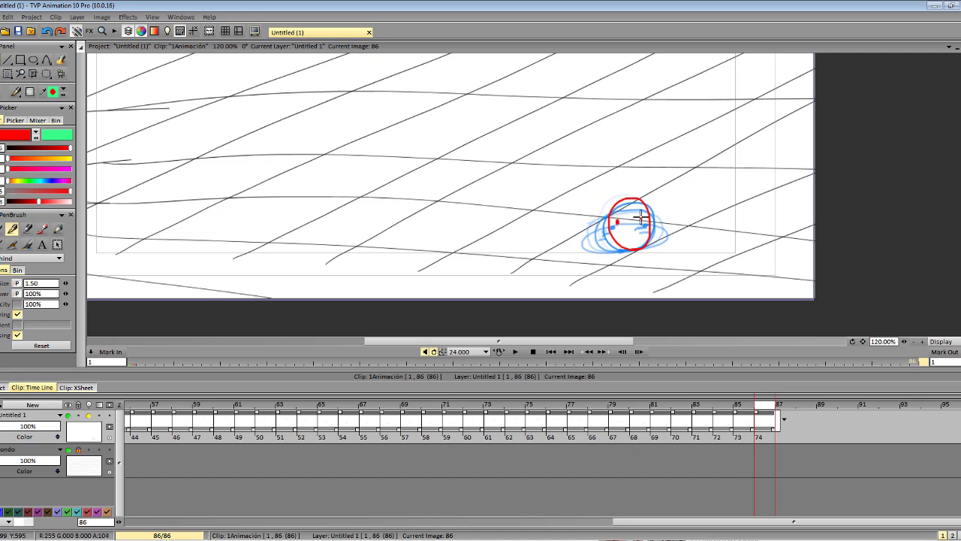
- Draw a narrower, taller stretched oval with two eyes on frame 87, keeping its base on the ground point
key("Right")
mouse_move(637, 249)
left_mouse_down()
mouse_move(616, 229)
mouse_move(635, 186)
mouse_move(649, 224)
mouse_move(637, 249)
mouse_move(613, 219)
mouse_move(643, 194)
mouse_move(646, 236)
mouse_move(626, 250)
mouse_move(636, 216)
mouse_move(614, 194)
mouse_move(647, 223)
mouse_move(621, 249)
mouse_move(618, 235)
mouse_move(649, 202)
mouse_move(644, 243)
mouse_move(623, 197)
left_mouse_up()
key("ctrl+z")
key("ctrl+z")
key("ctrl+z")
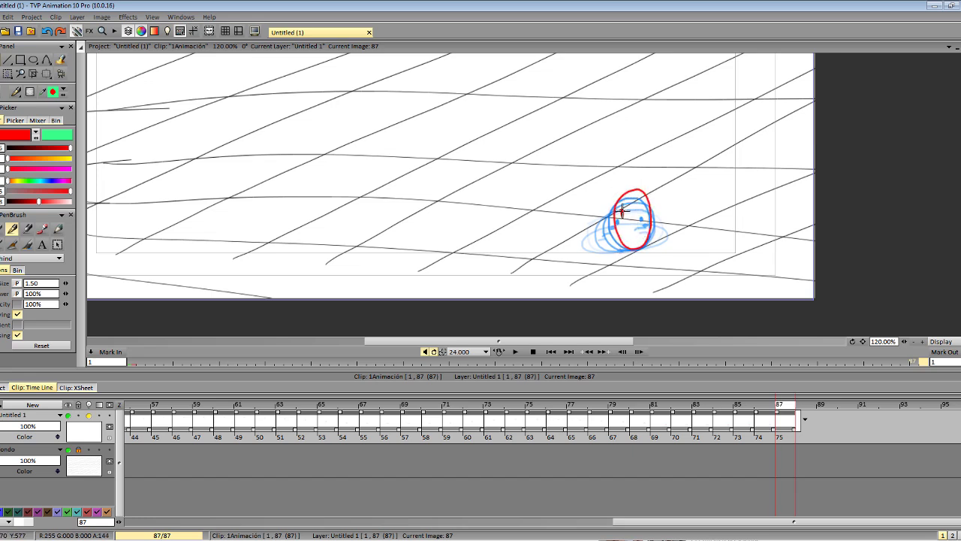
- Draw a round ball with two dot eyes on frame 88, wider than the stretched oval and resting on the same ground point
key("Right")
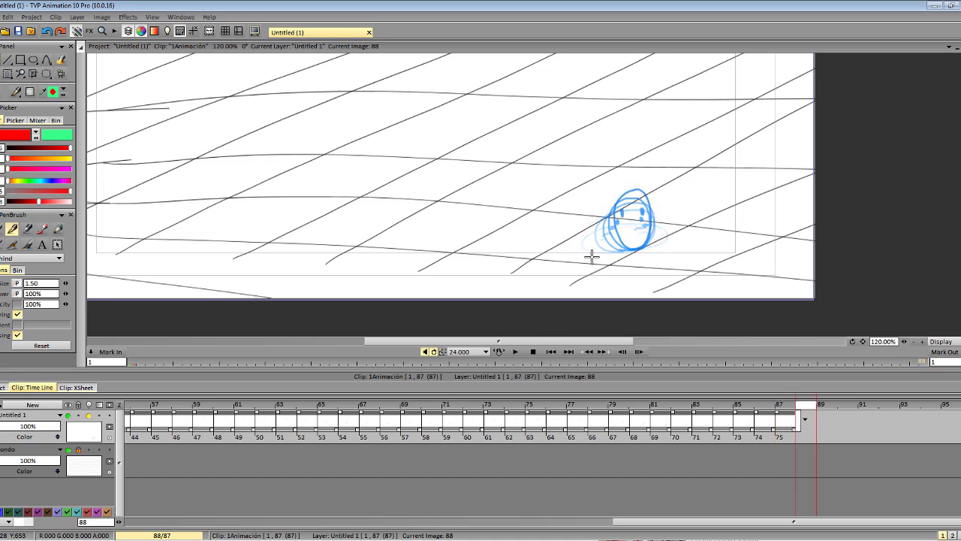
left_click_drag(590, 256, 335, 248)
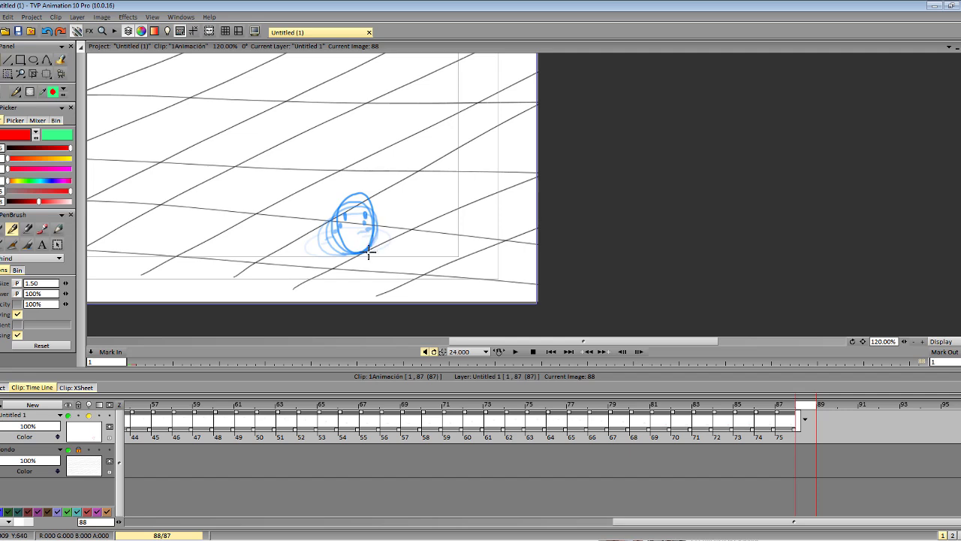
mouse_move(359, 253)
left_mouse_down()
mouse_move(328, 211)
mouse_move(367, 198)
mouse_move(385, 230)
mouse_move(369, 251)
mouse_move(338, 246)
mouse_move(340, 201)
mouse_move(383, 207)
mouse_move(379, 243)
mouse_move(352, 252)
mouse_move(339, 205)
mouse_move(382, 210)
mouse_move(341, 248)
mouse_move(341, 202)
mouse_move(386, 239)
left_mouse_up()
key("ctrl+z")
key("ctrl+z")
key("ctrl+z")
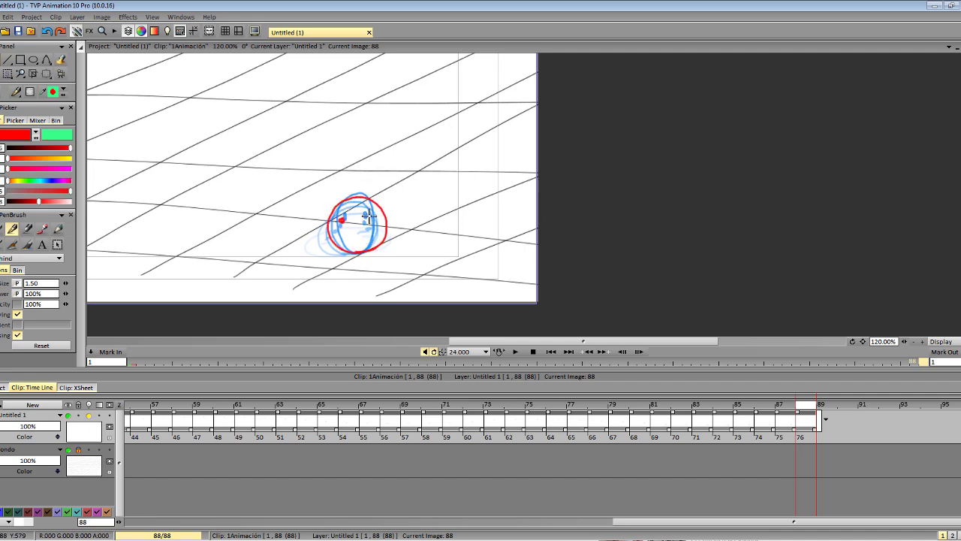
- Draw a round ball with dot eyes on frame 89, shifted slightly left of the previous outline on the same ground point
key("Right")
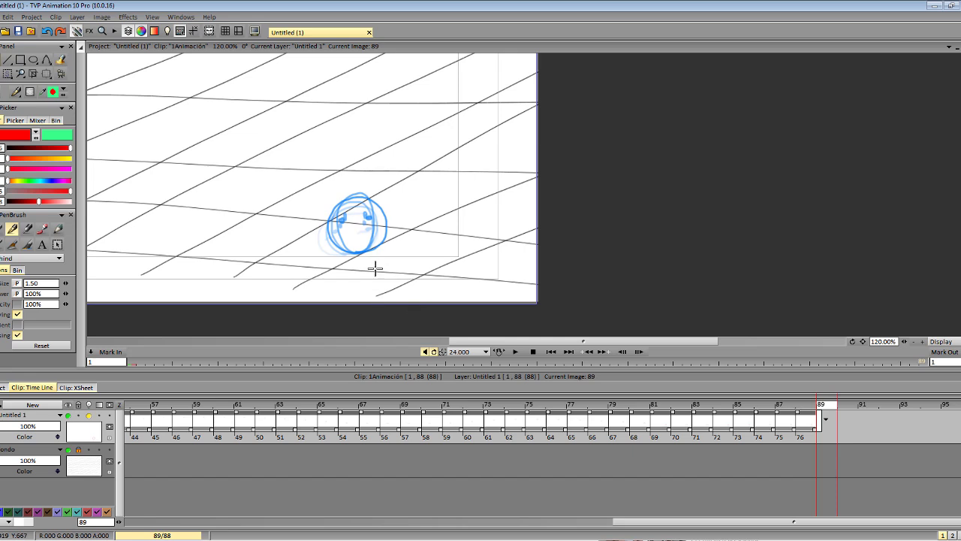
mouse_move(360, 251)
left_mouse_down()
mouse_move(330, 240)
mouse_move(338, 201)
mouse_move(371, 201)
mouse_move(367, 254)
left_mouse_up()
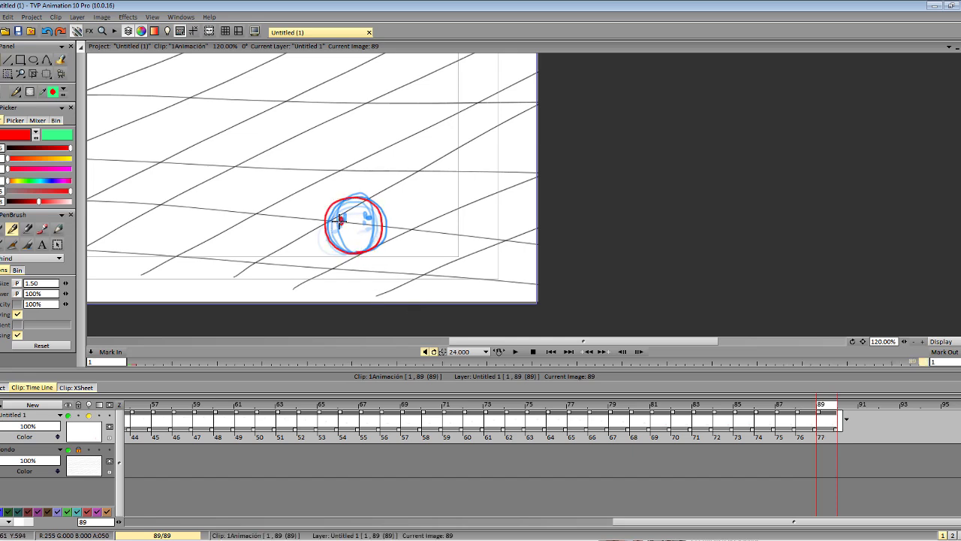
key("Right")
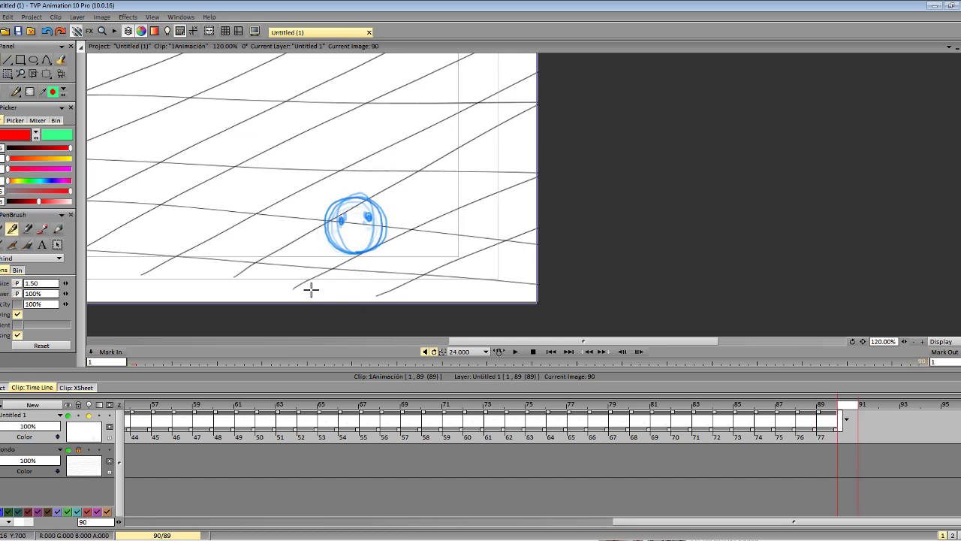
- Scrub back through the second bounce to frame 64 and play the animation to check the ball's motion
left_click(808, 410)
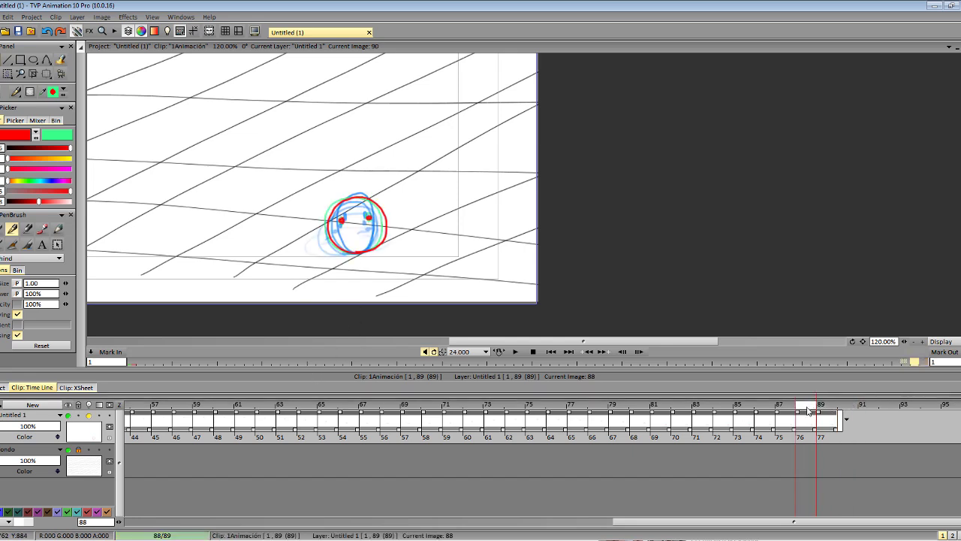
left_click_drag(809, 411, 306, 413)
left_click_drag(863, 342, 949, 353)
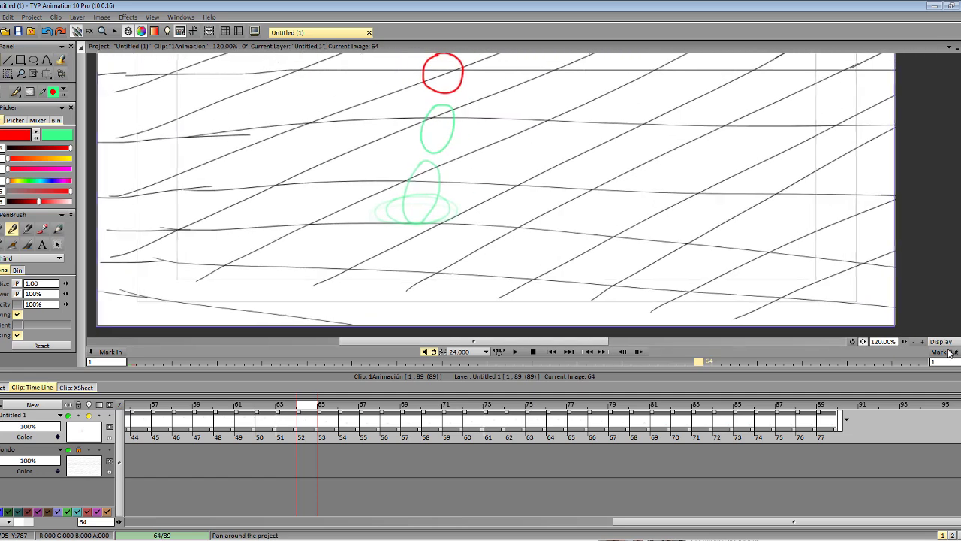
left_click(516, 351)
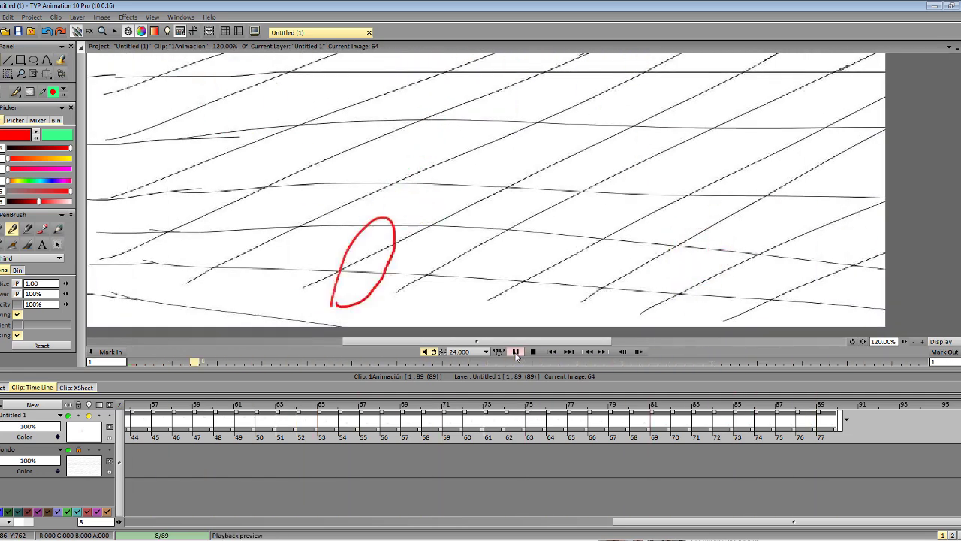
left_click(515, 352)
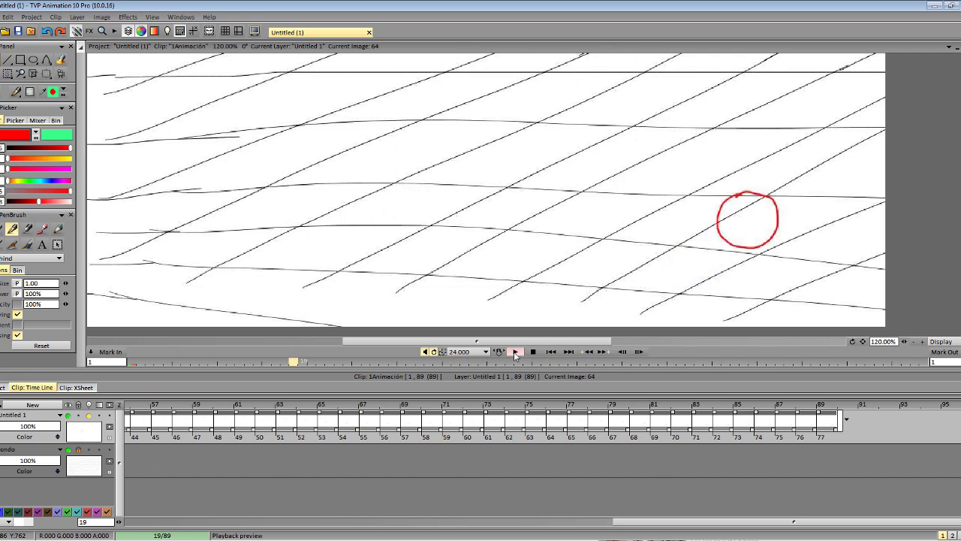
left_click(486, 352)
left_click(481, 368)
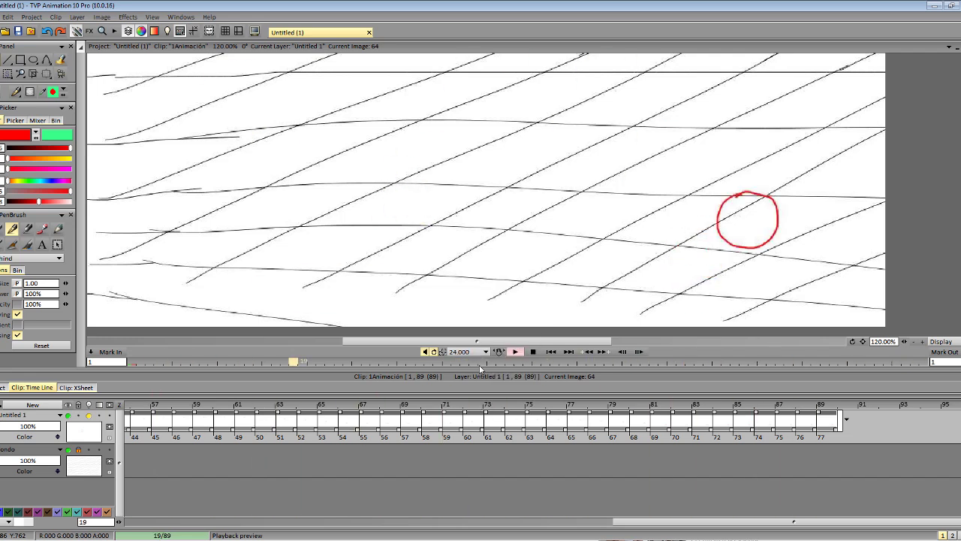
left_click(516, 352)
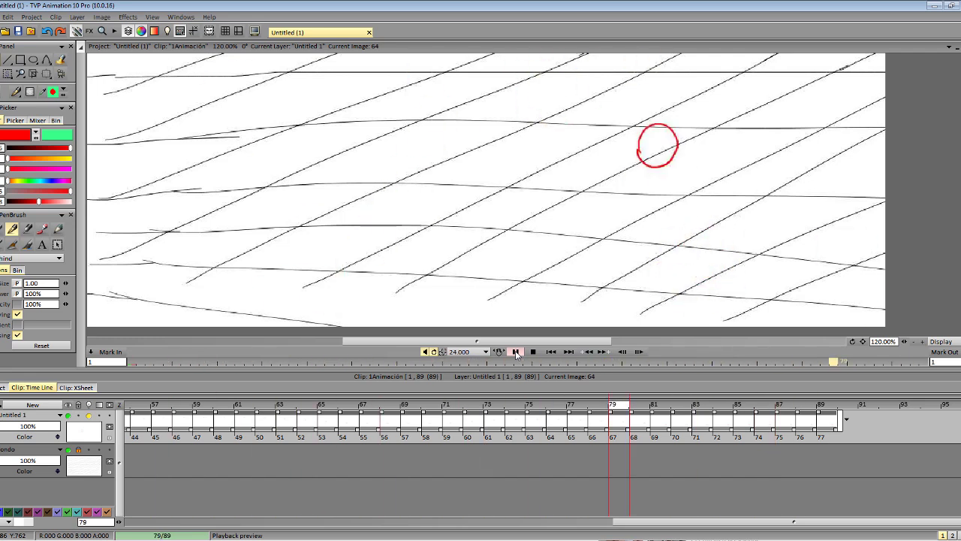
left_click(517, 352)
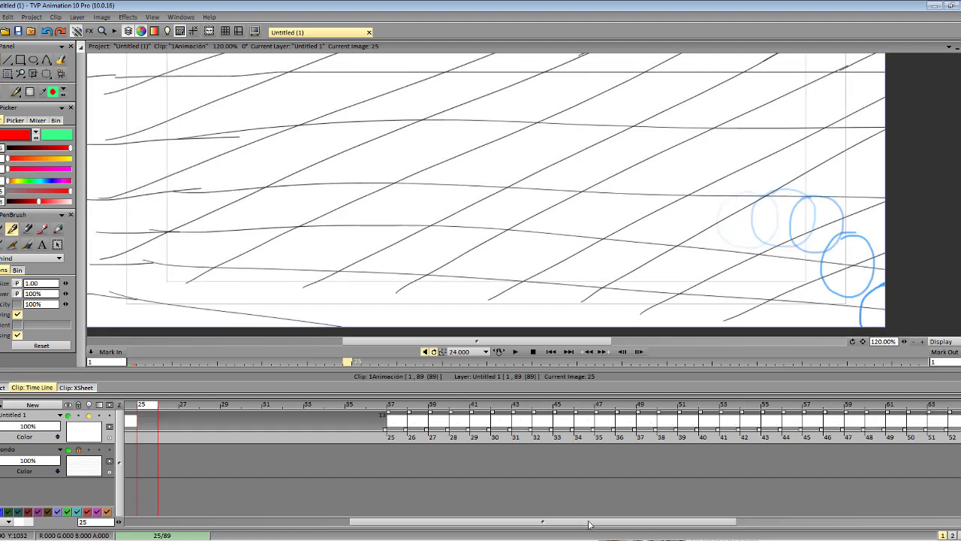
left_click_drag(589, 525, 829, 524)
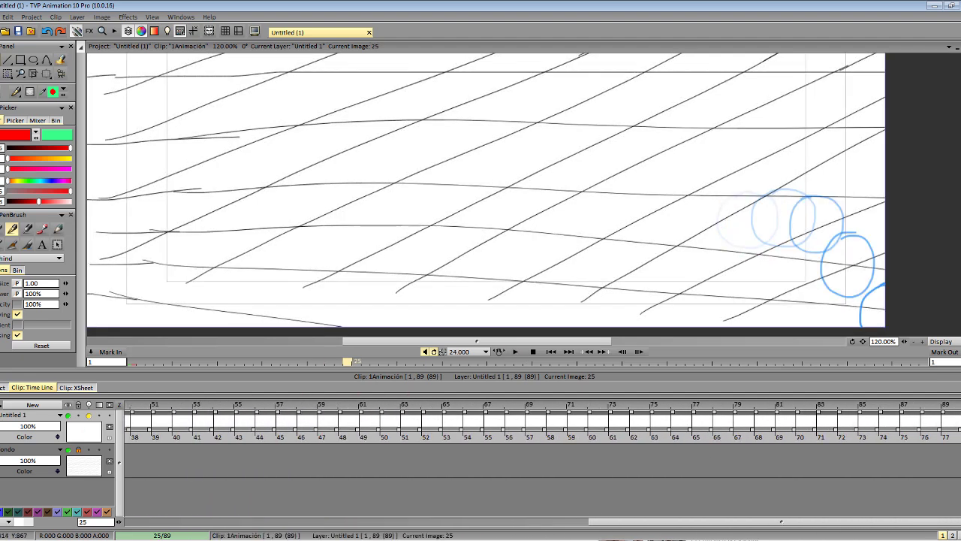
left_click(959, 419)
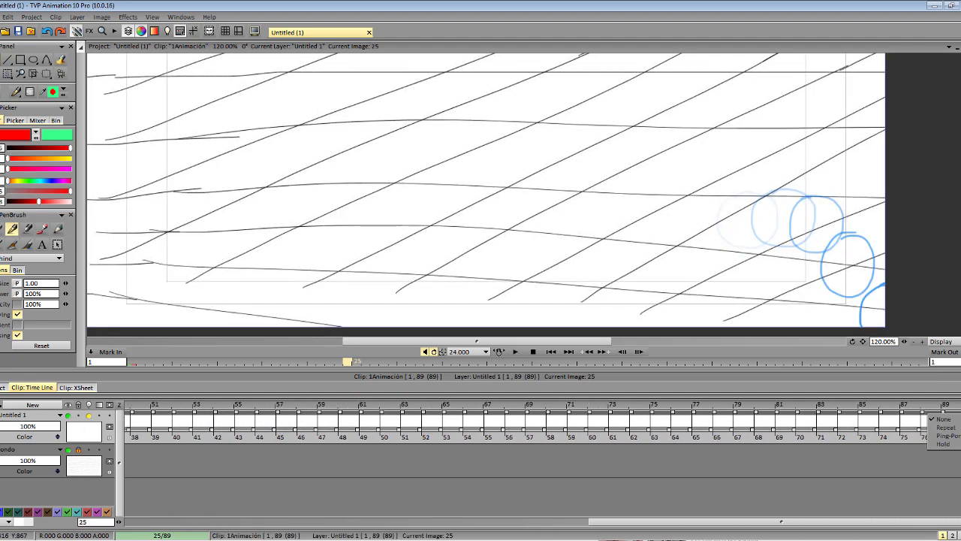
left_click(895, 455)
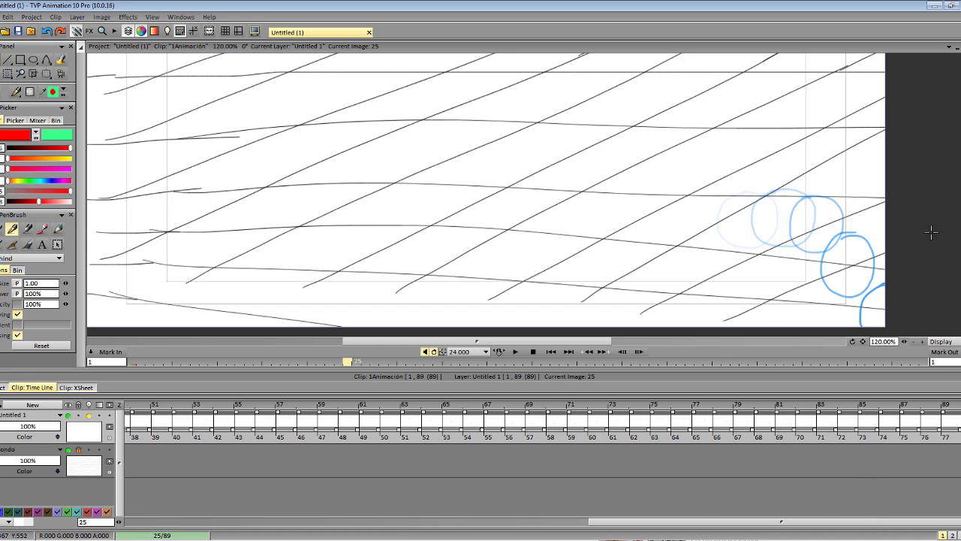
- Play the full animation with the canvas zoomed out to 75% to review the ball's path across the grid
left_click(939, 341)
left_click(919, 342)
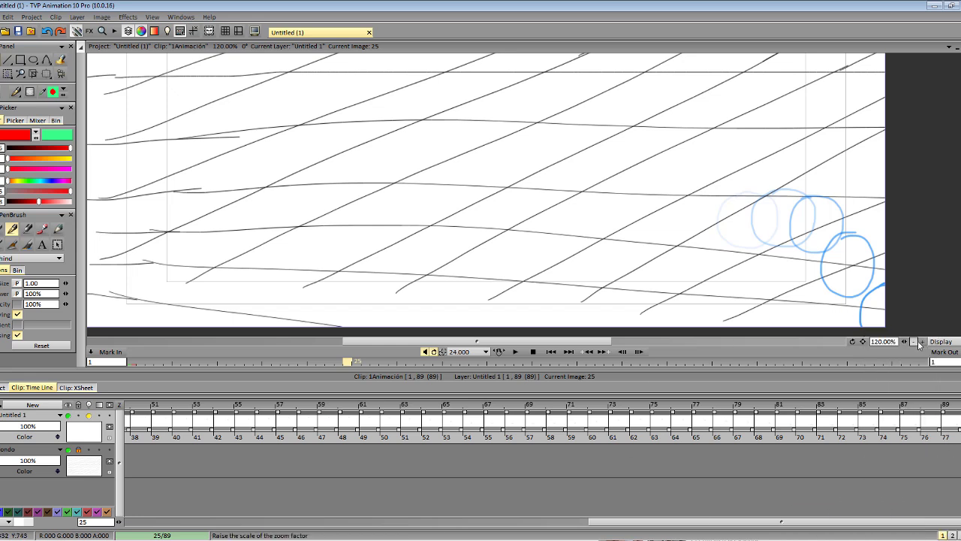
left_click(913, 341)
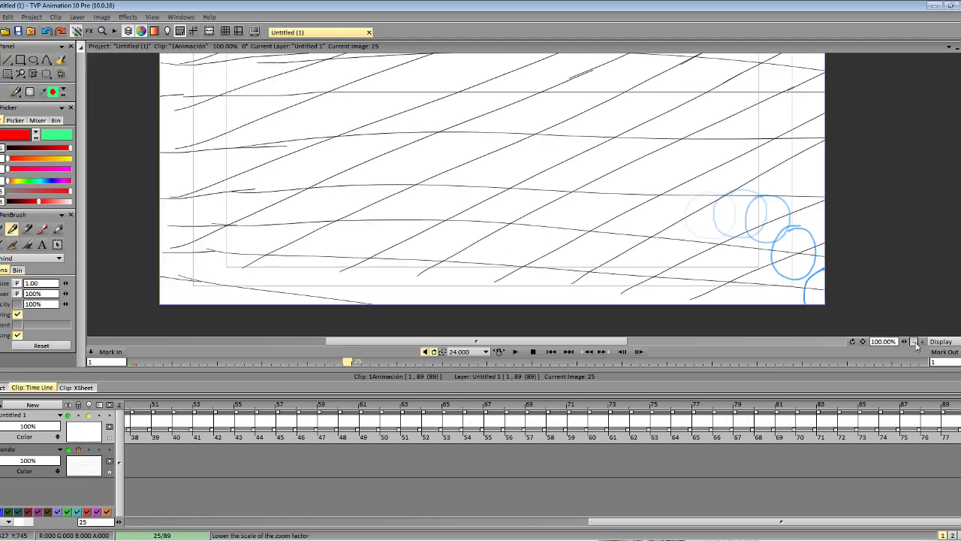
left_click_drag(960, 226, 960, 193)
left_click(914, 342)
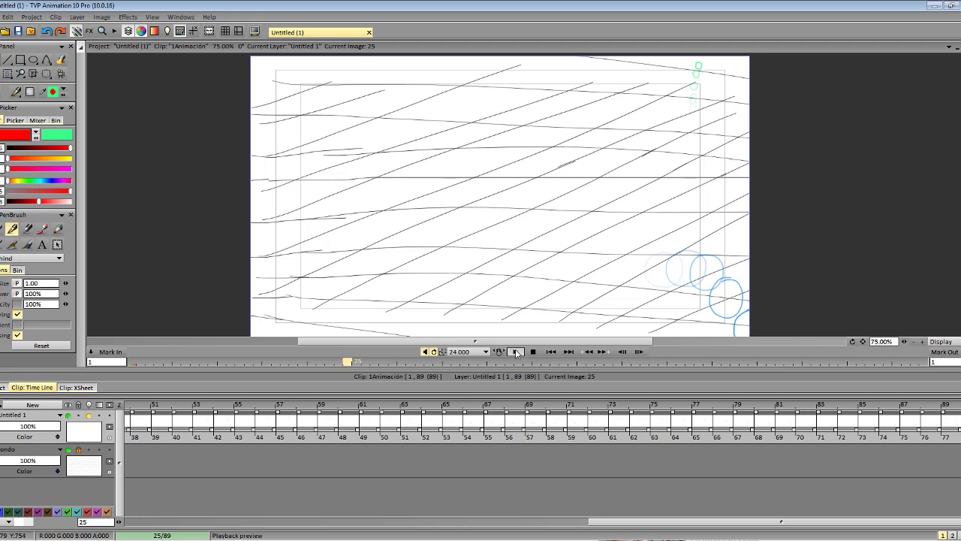
left_click(515, 351)
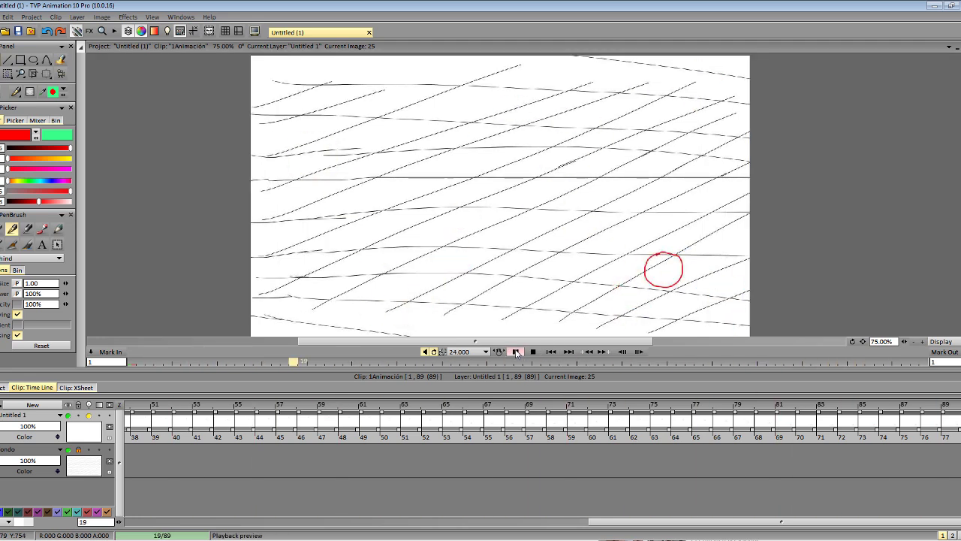